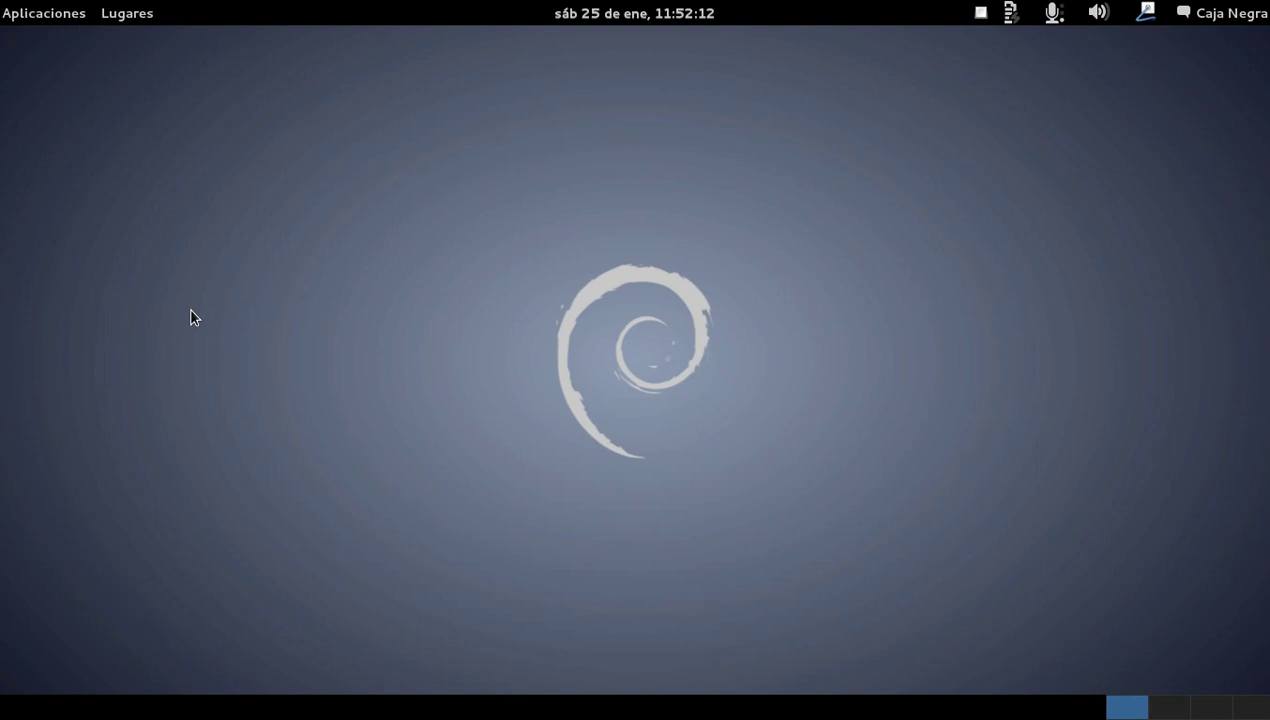
Launch synaptic-pkexec and authenticate with the root password.
key(alt+F2)
text(synaptic-pkexec)
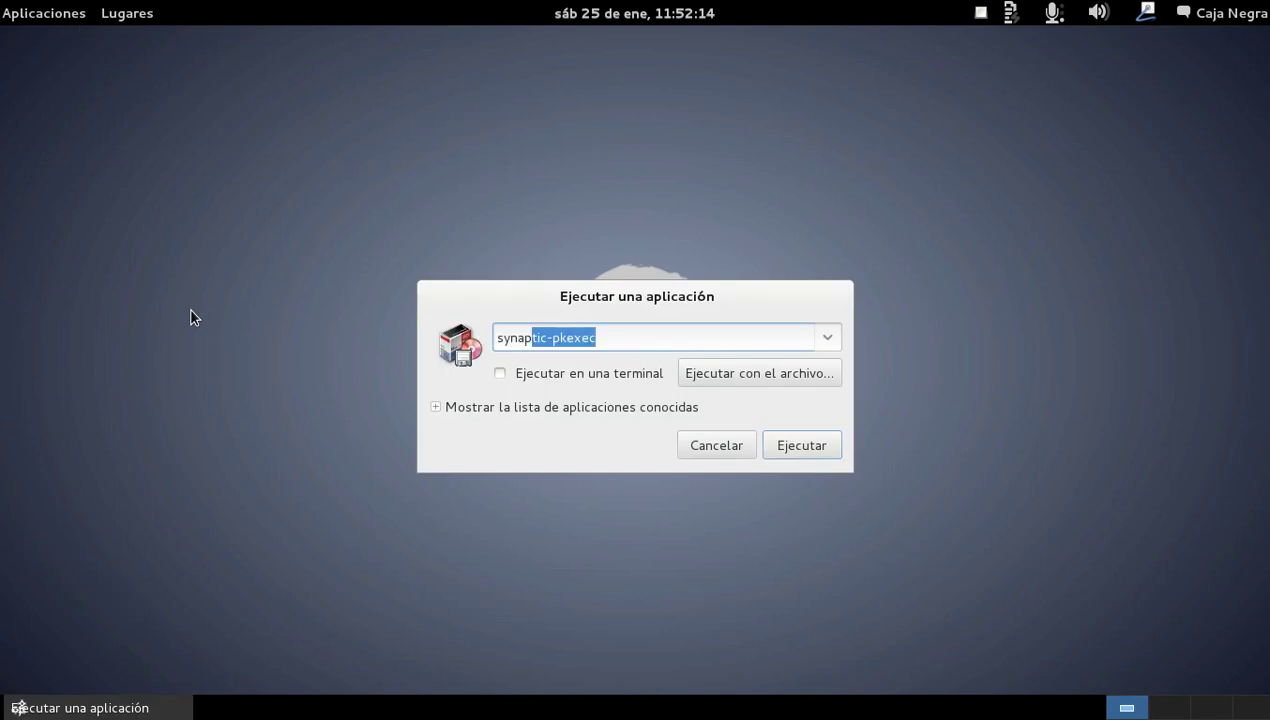
key(Return)
text(********)
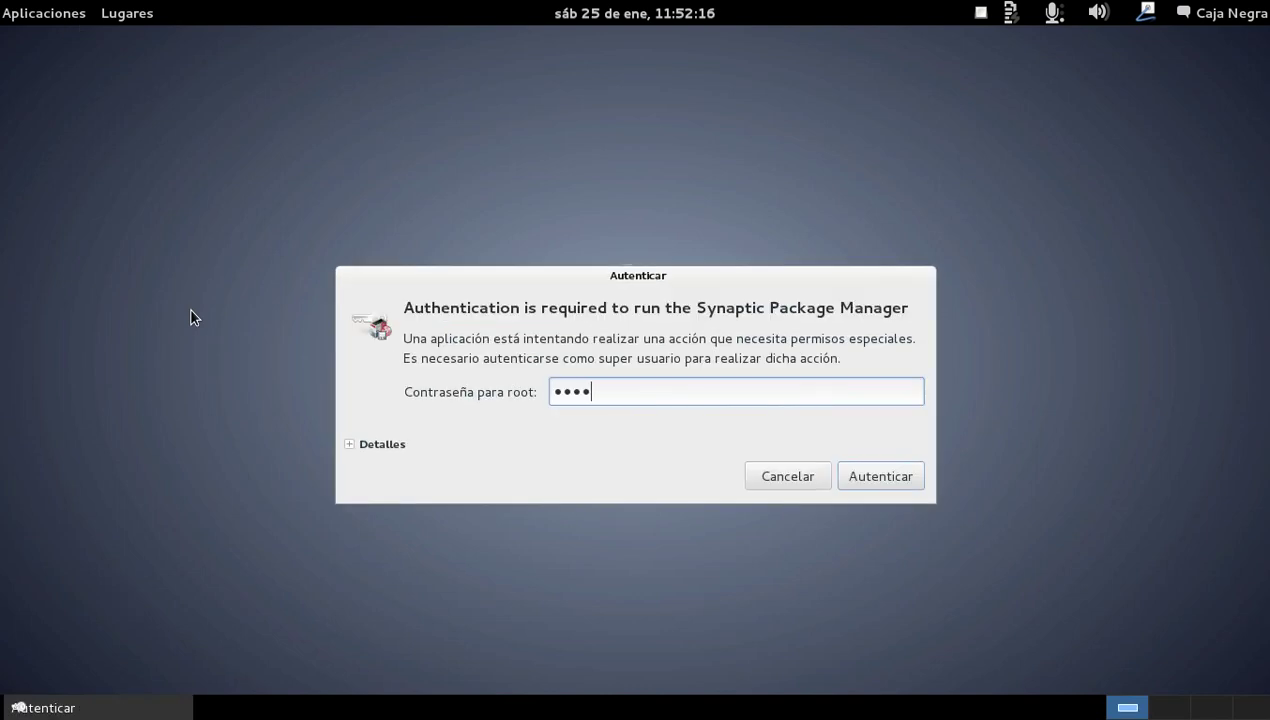
key(Return)
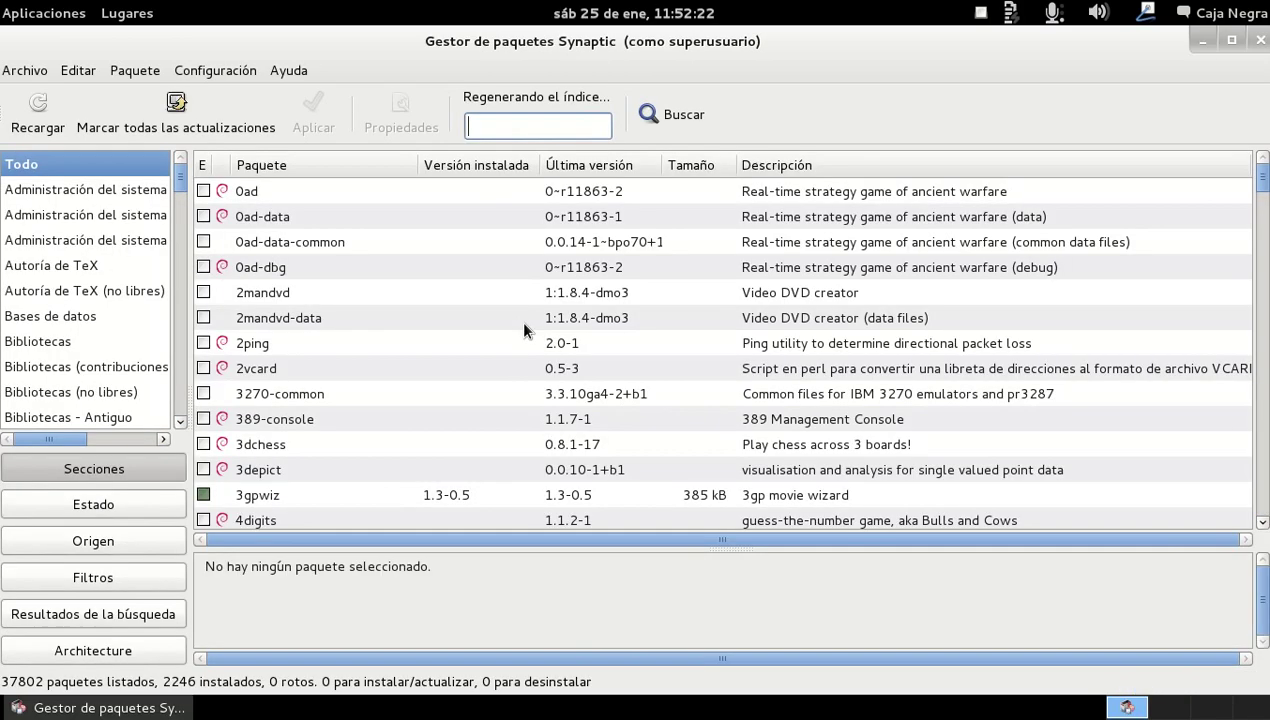
Find the eclipse package in the full package list and open its properties.
click(405, 315)
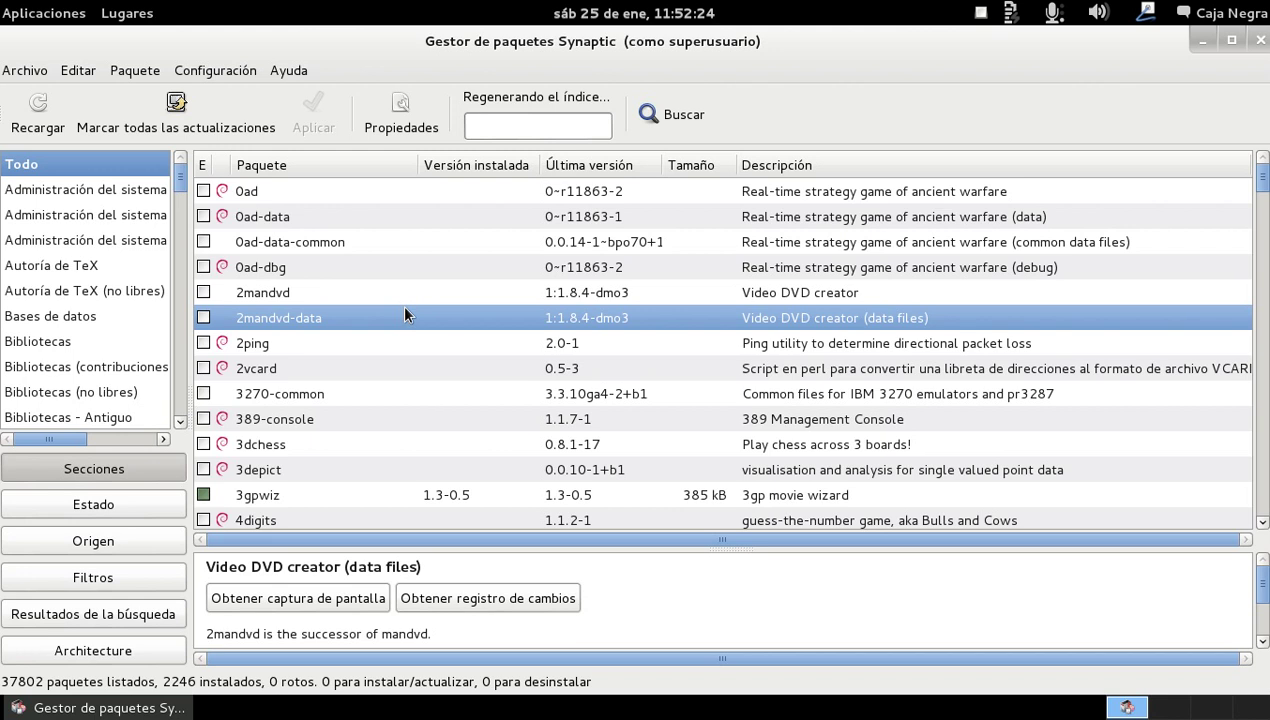
text(ecli)
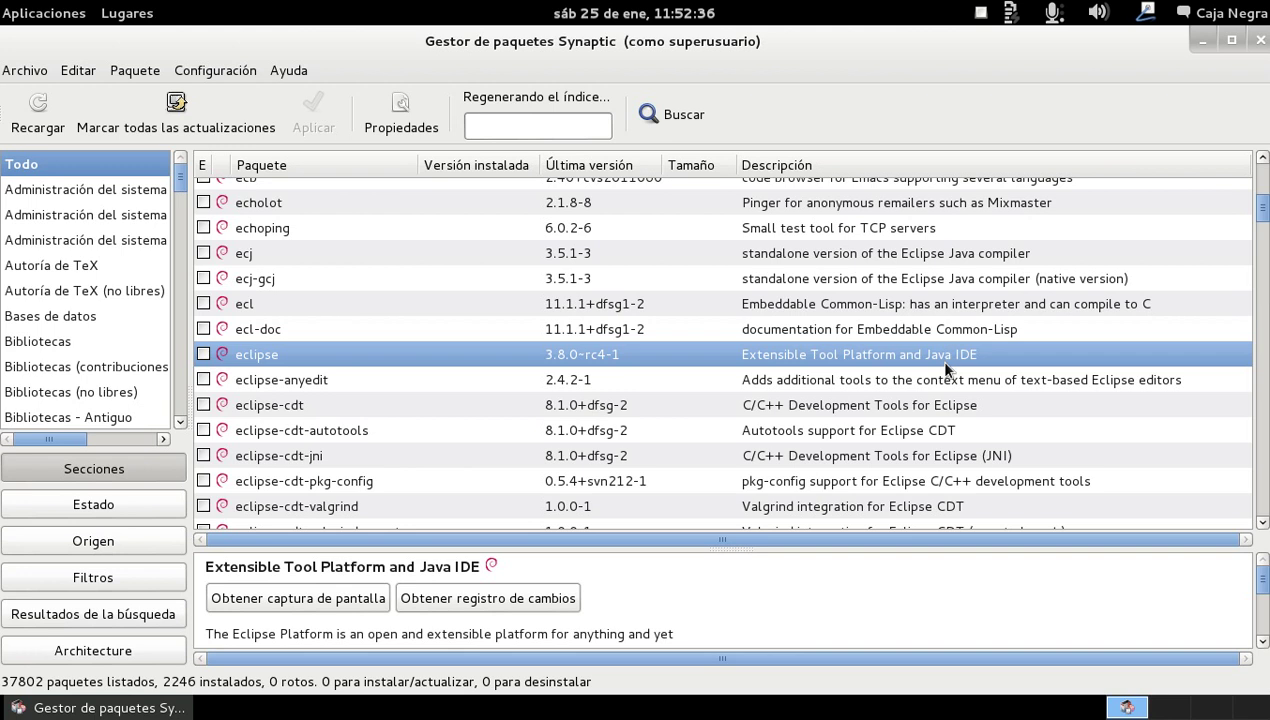
right_click(278, 358)
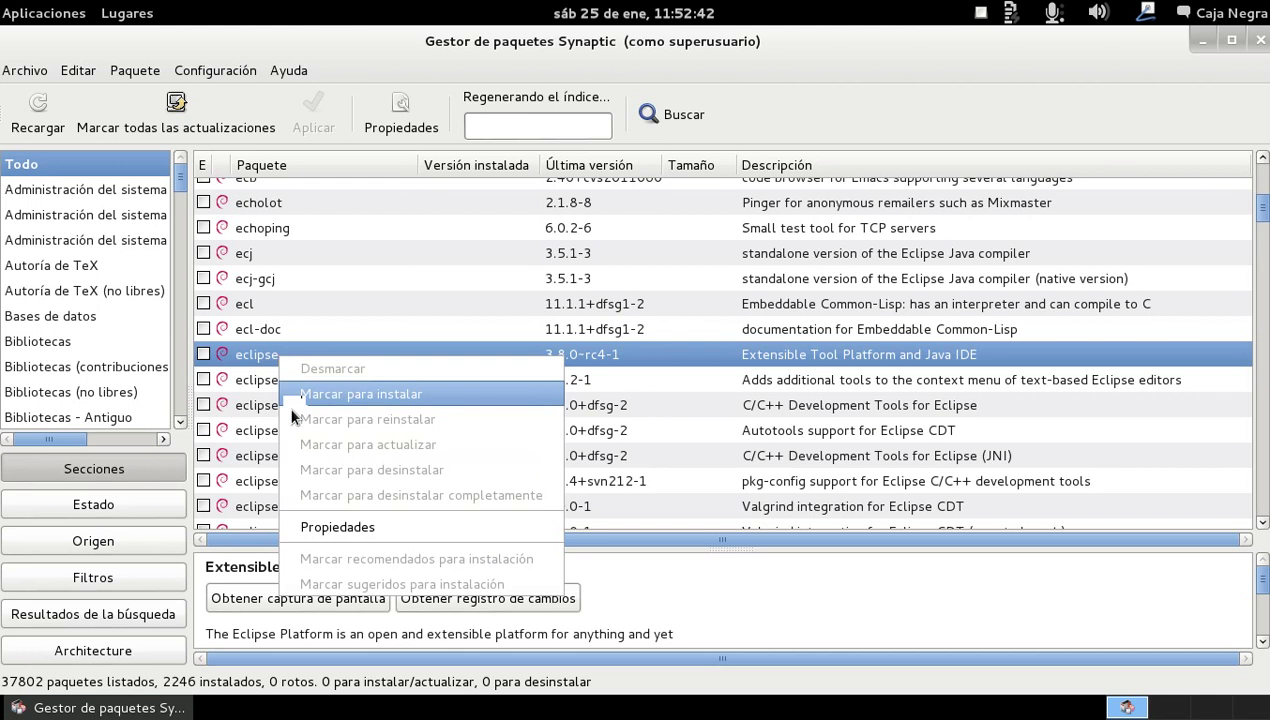
click(313, 527)
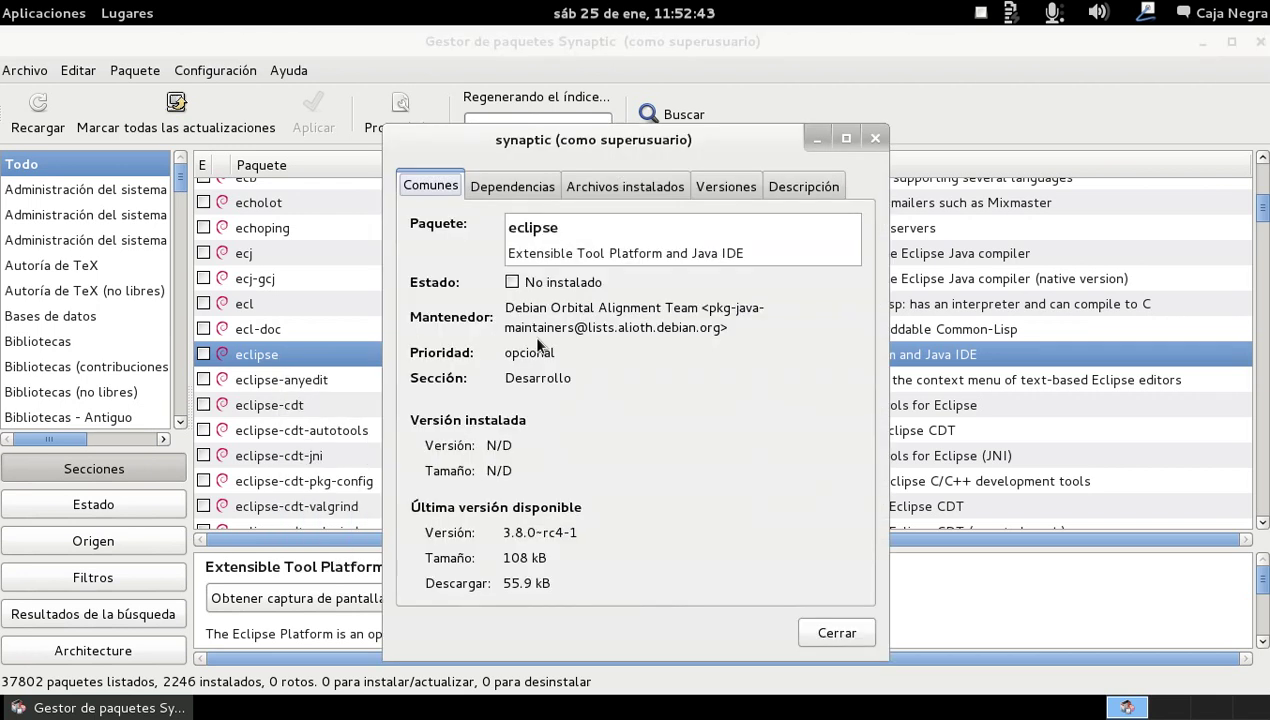
Review the eclipse package's dependencies, installed files and description, and close the package manager.
click(507, 190)
click(650, 187)
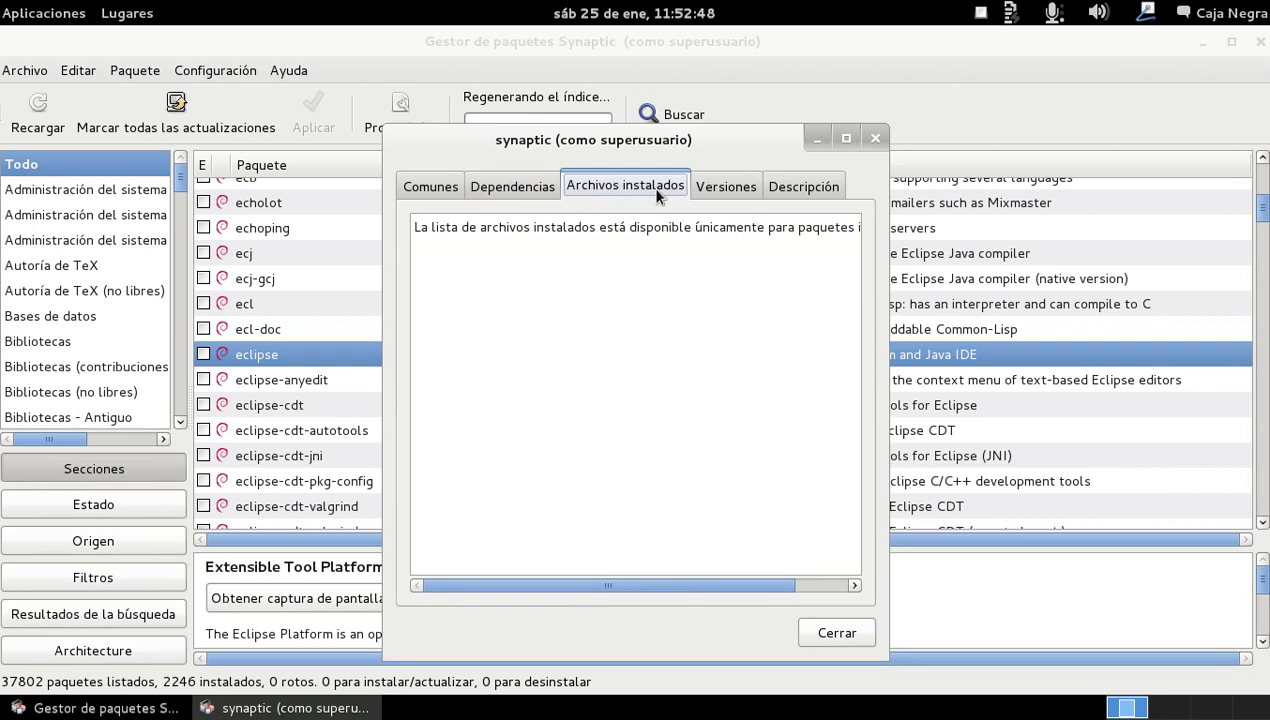
click(829, 190)
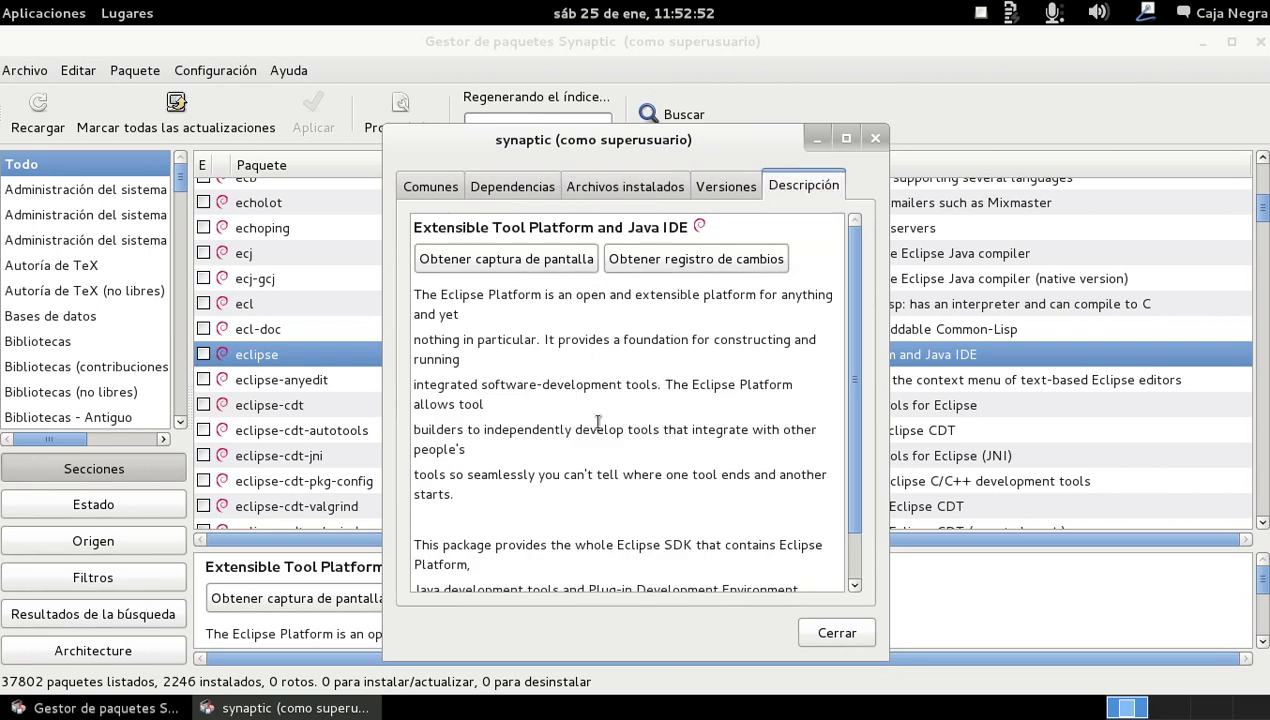
scroll(594, 430, down, 1)
scroll(597, 459, down, 1)
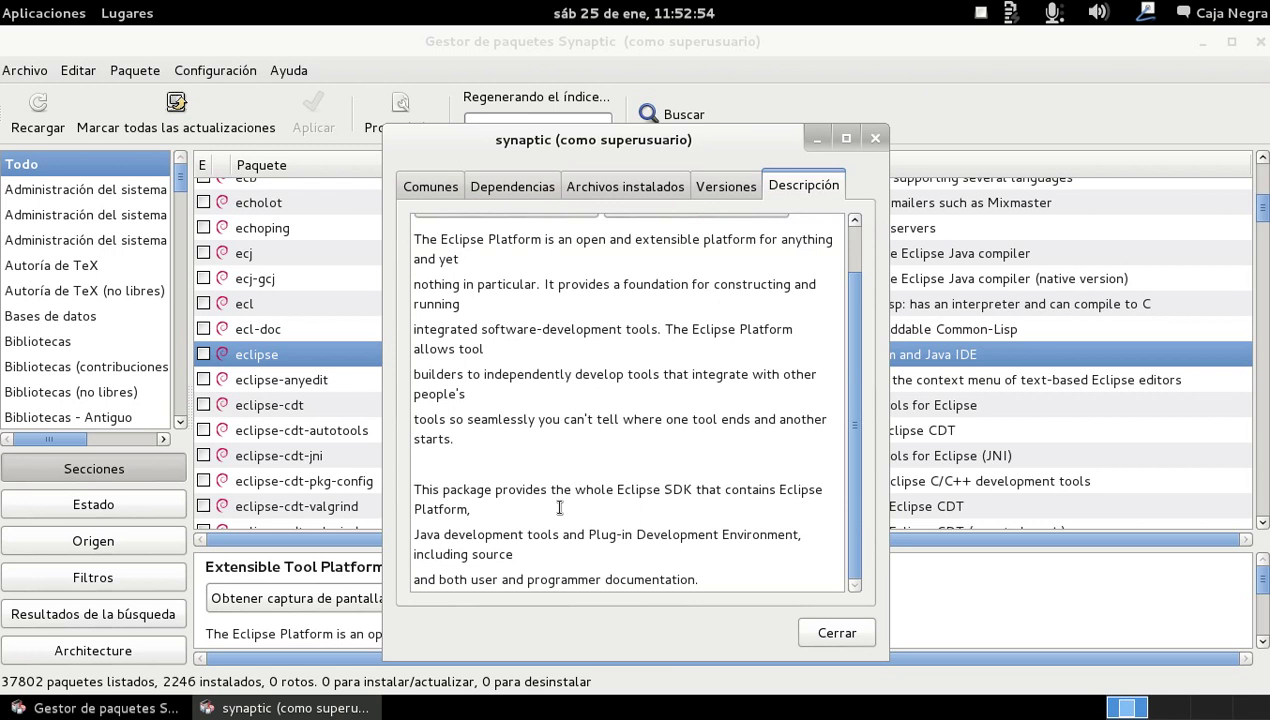
scroll(603, 436, up, 1)
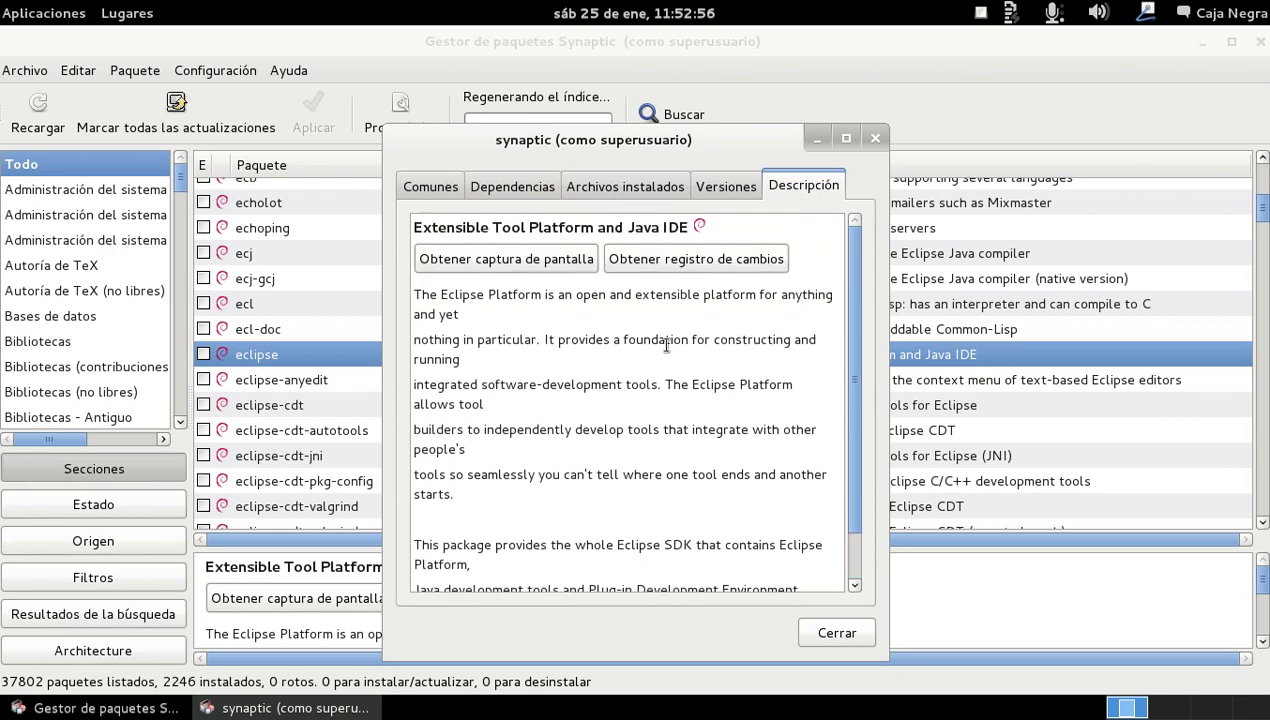
click(870, 139)
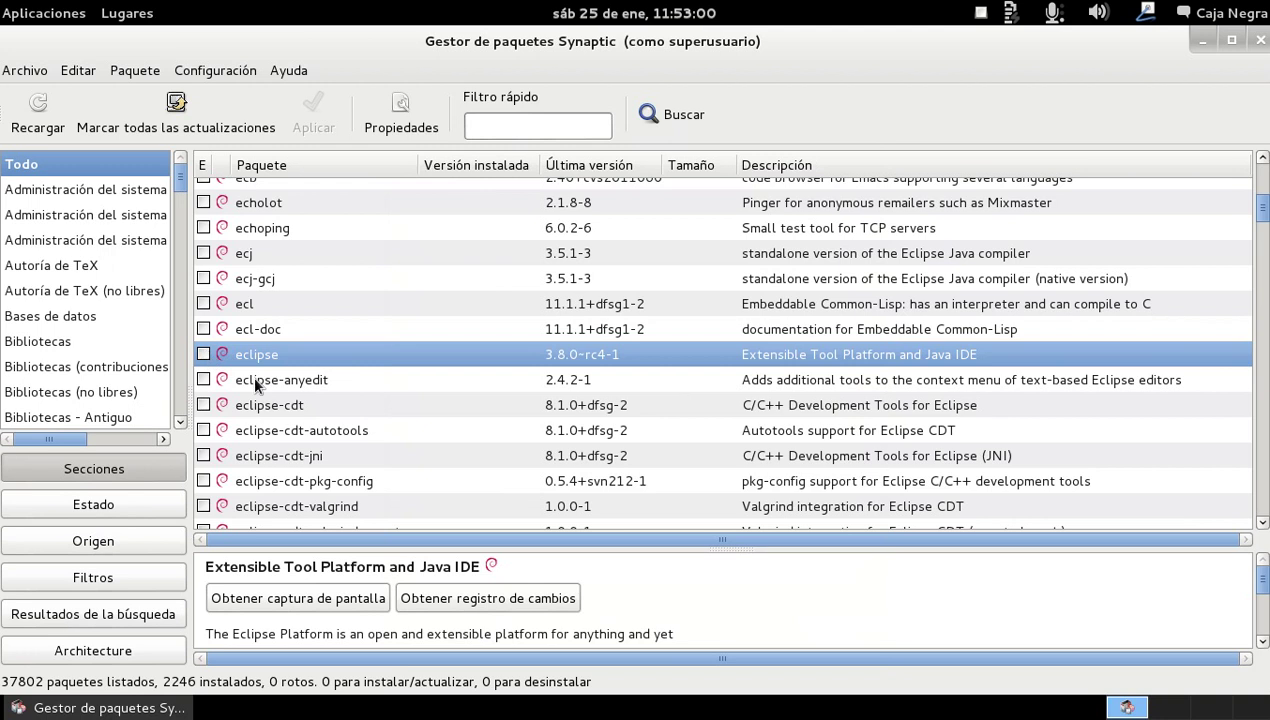
click(1258, 44)
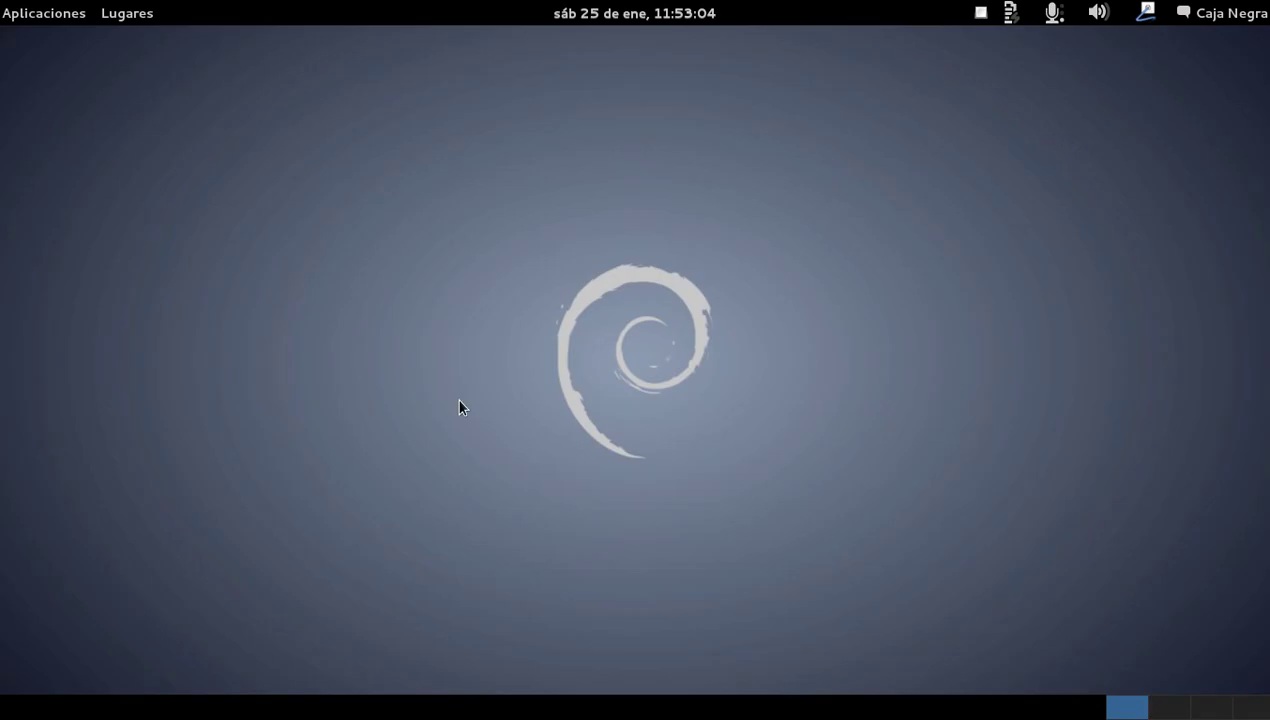
Launch Chromium, load eclipse.org and go to the Eclipse Downloads page.
key(alt+F2)
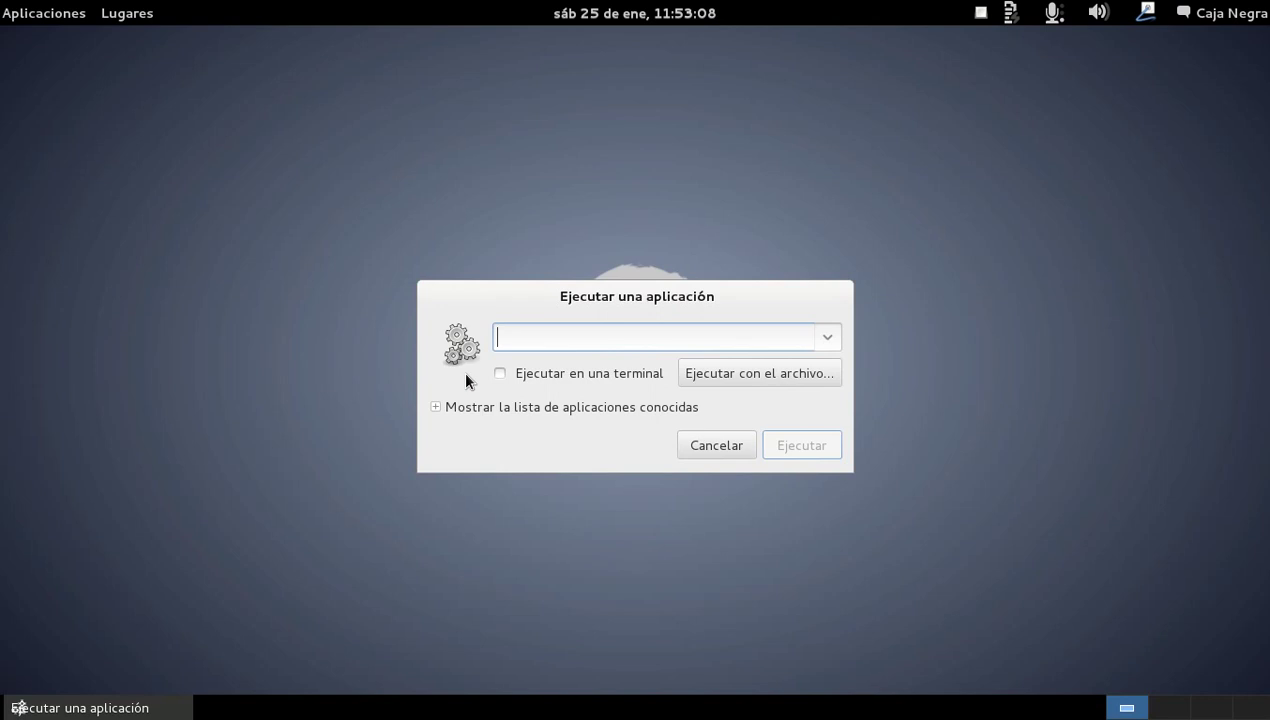
text(chromium)
key(Return)
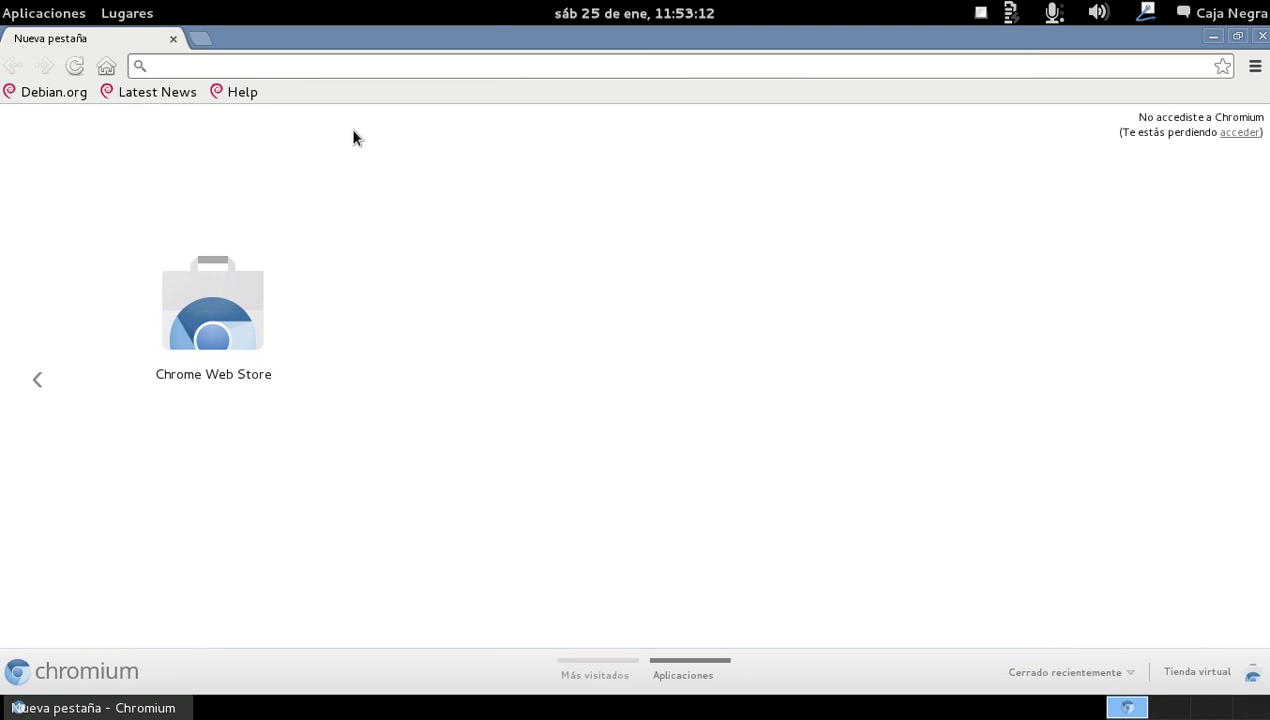
text(eclipse.org)
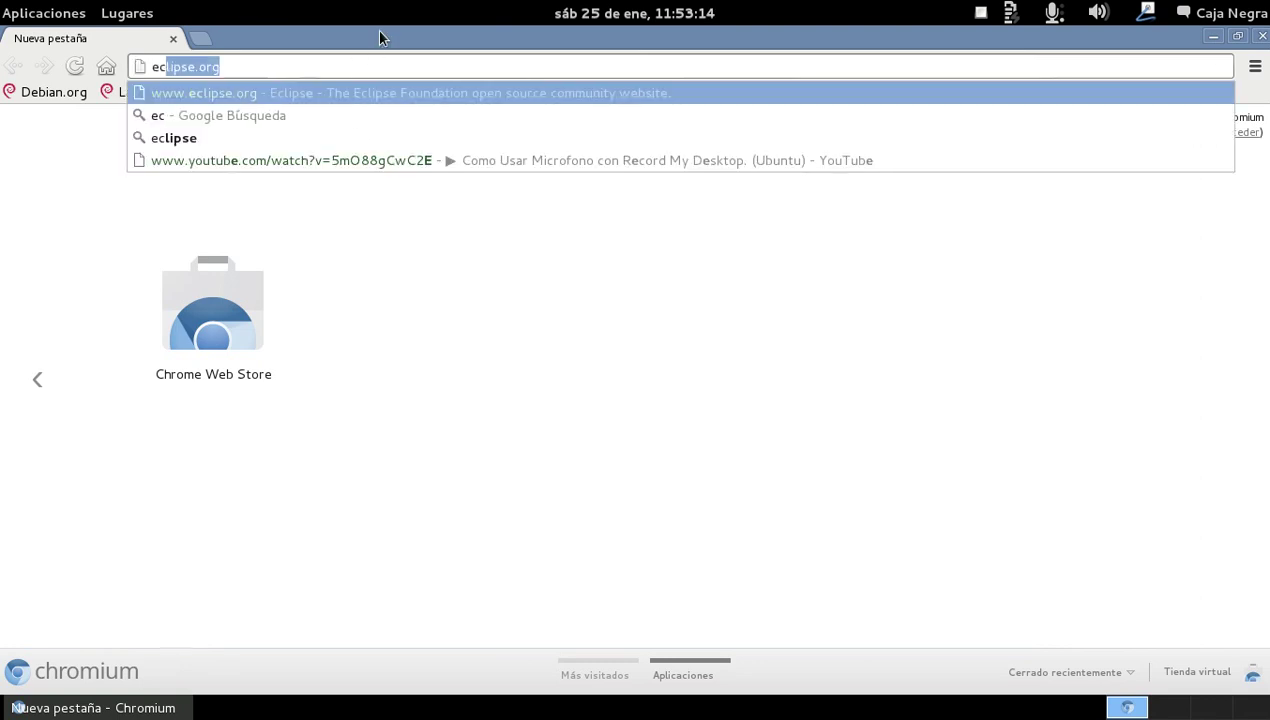
key(Return)
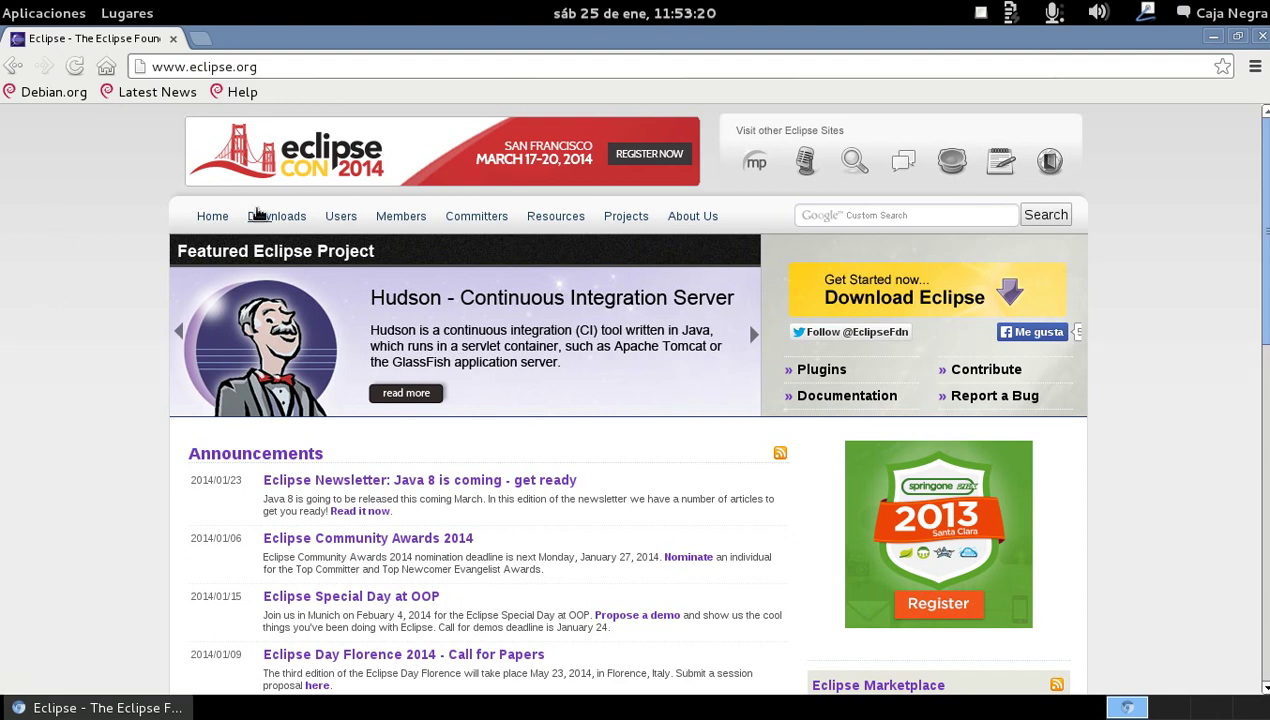
click(276, 216)
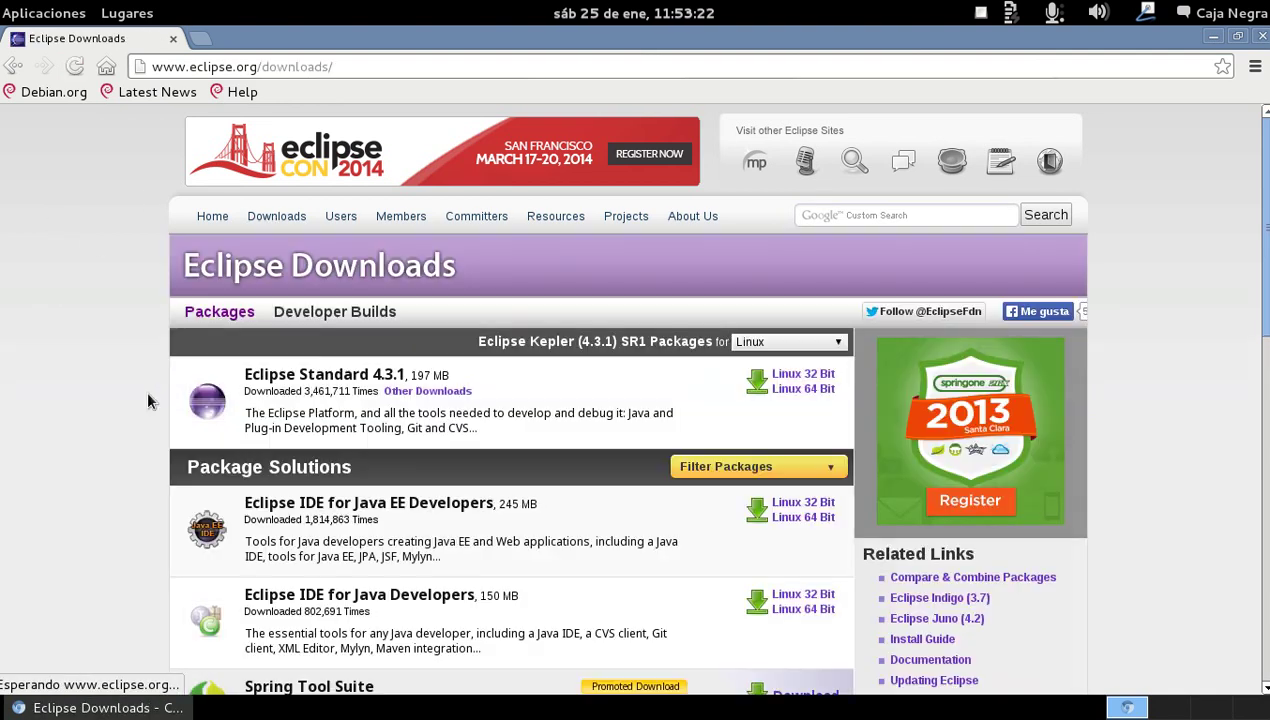
Examine the Eclipse Kepler packages offered for Linux, from Eclipse Standard 4.3.1 through the end of the Package Solutions list.
scroll(97, 369, down, 2)
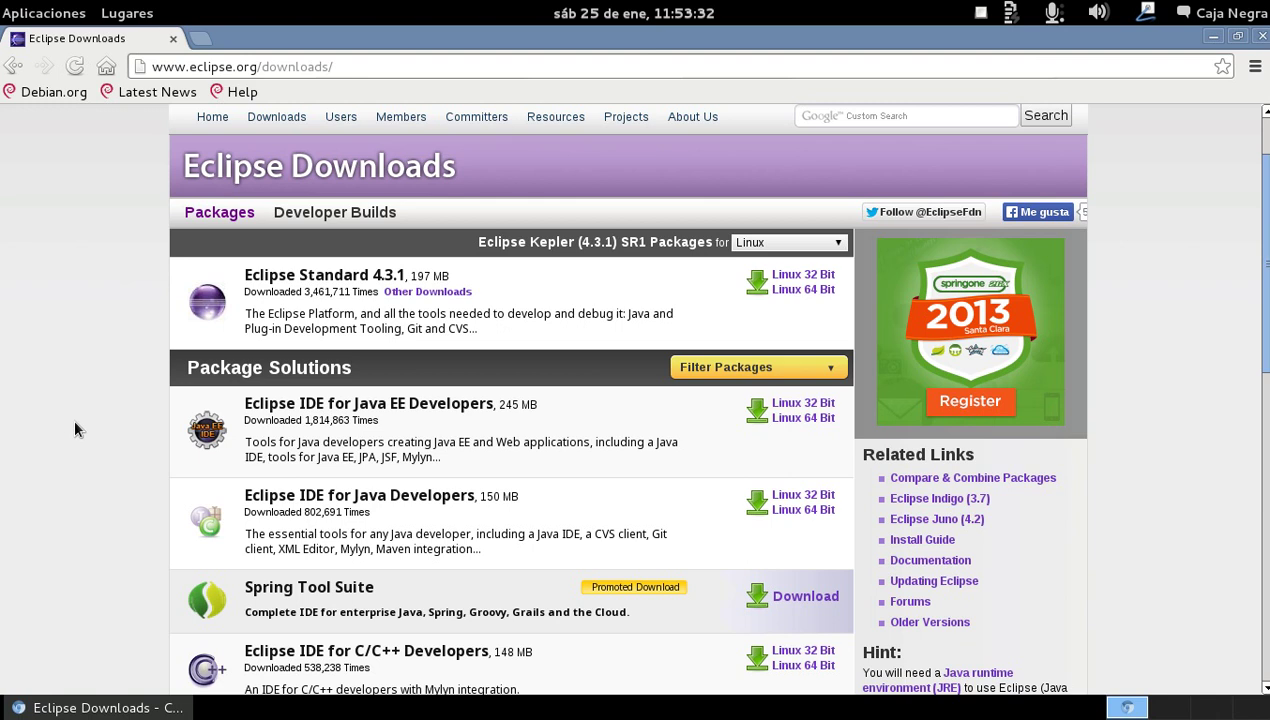
scroll(85, 425, down, 4)
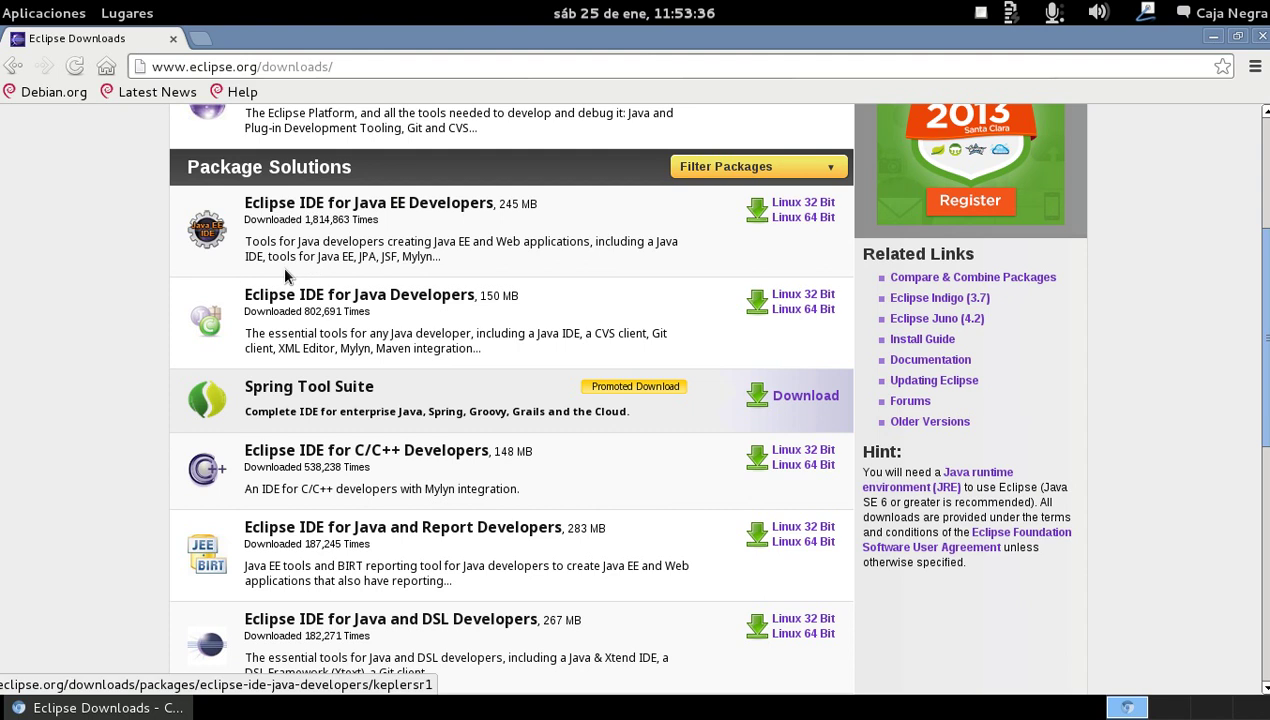
scroll(240, 278, down, 1)
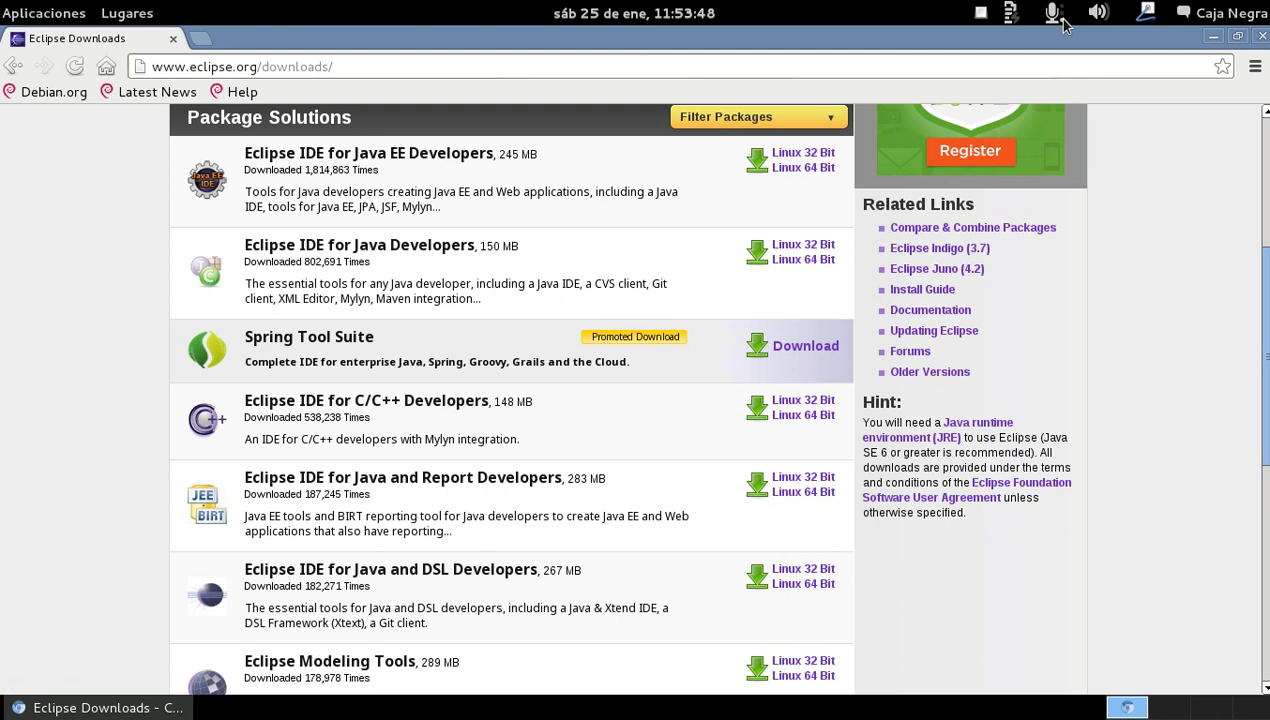
scroll(172, 368, down, 1)
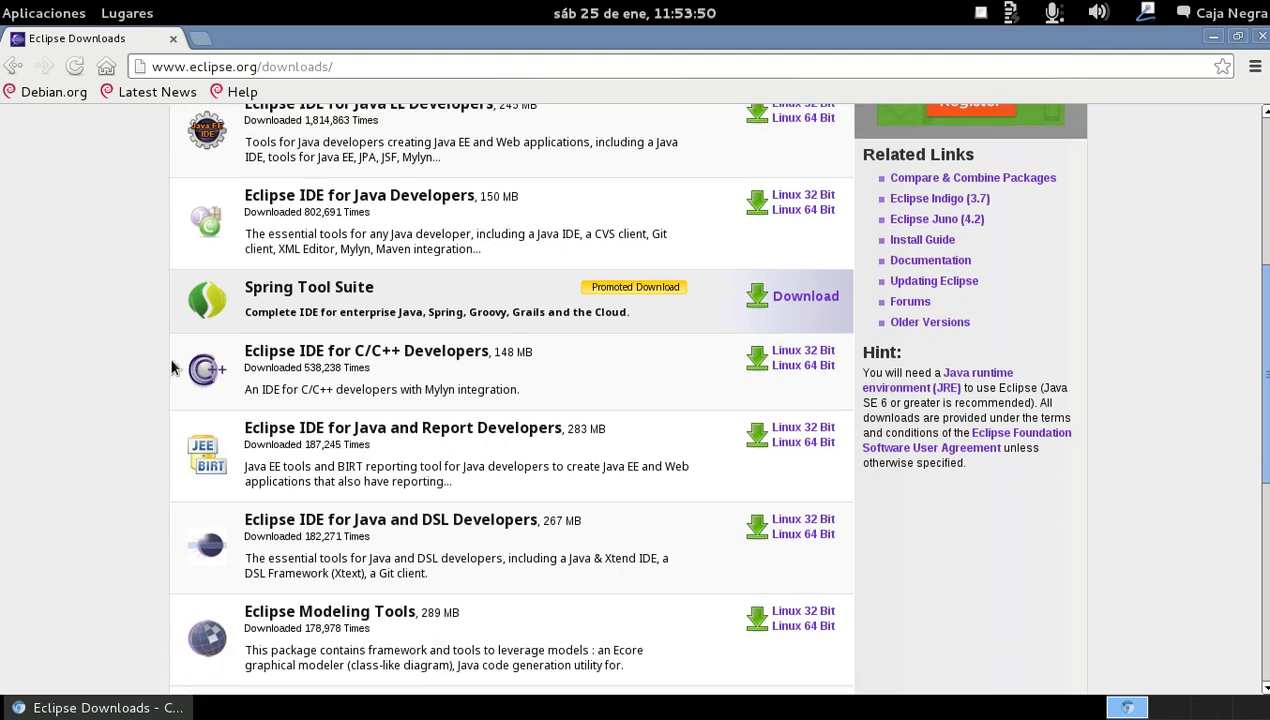
scroll(172, 368, down, 3)
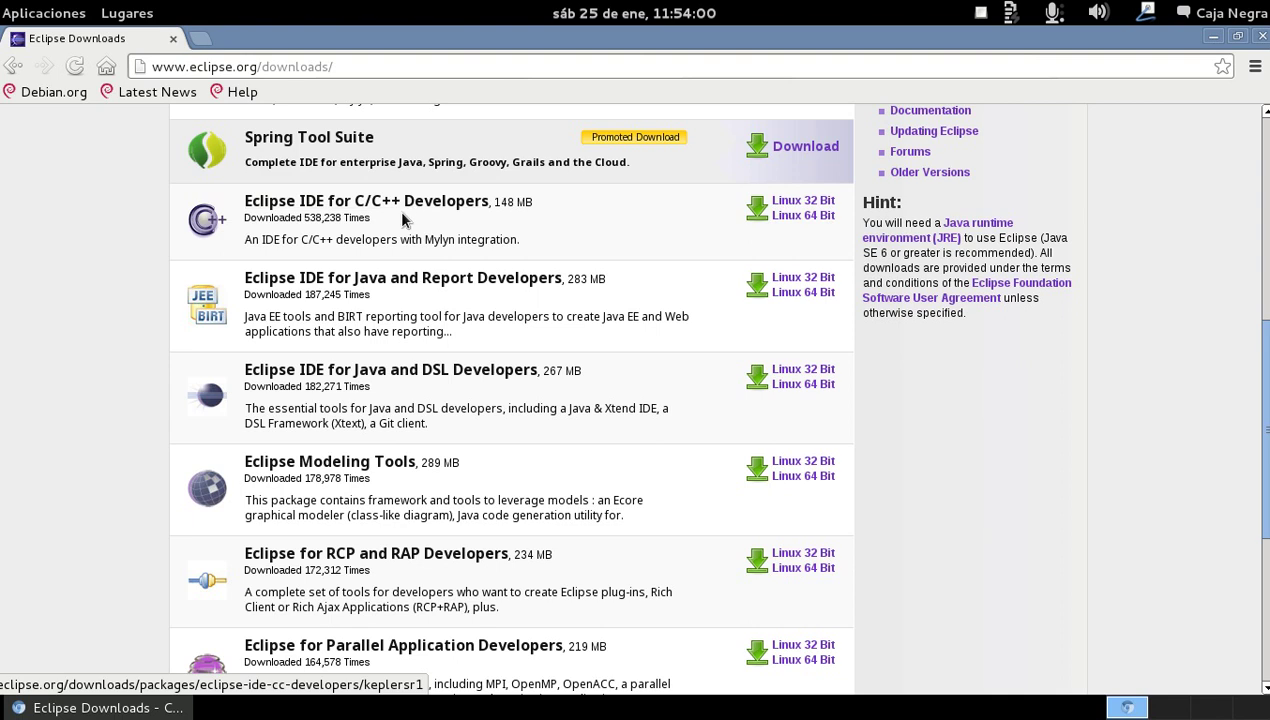
scroll(313, 397, down, 3)
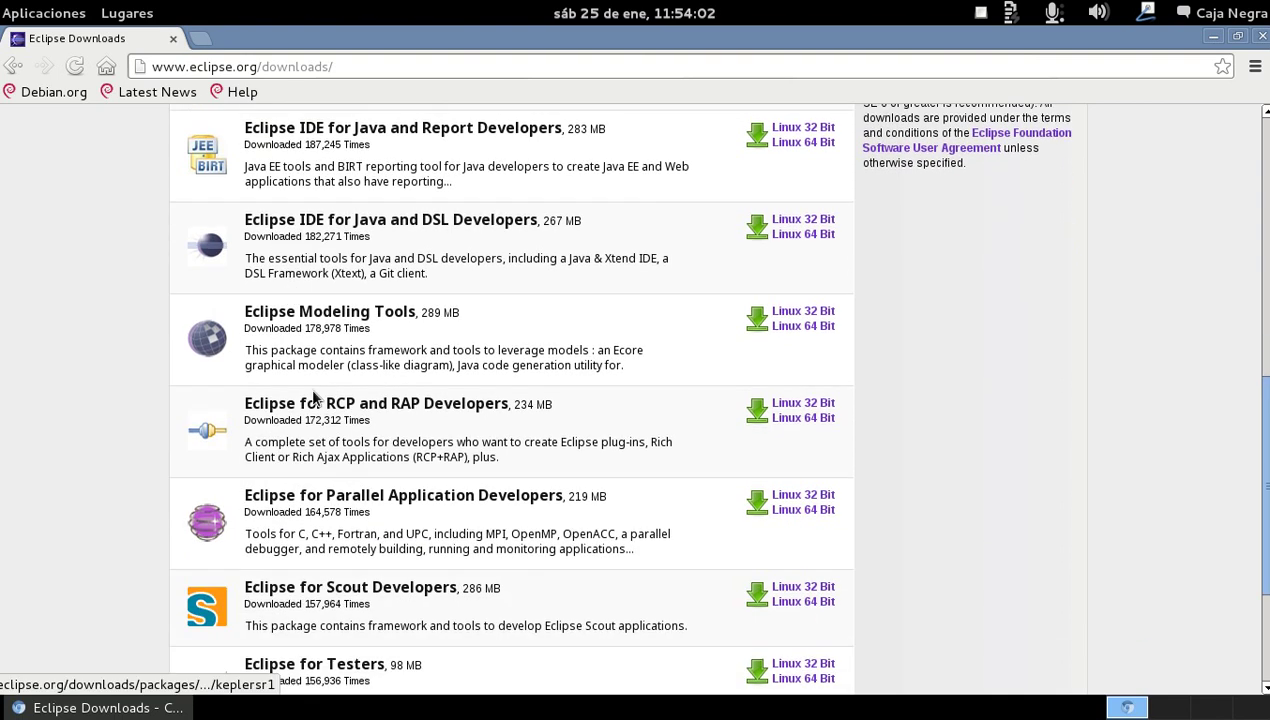
scroll(313, 397, down, 1)
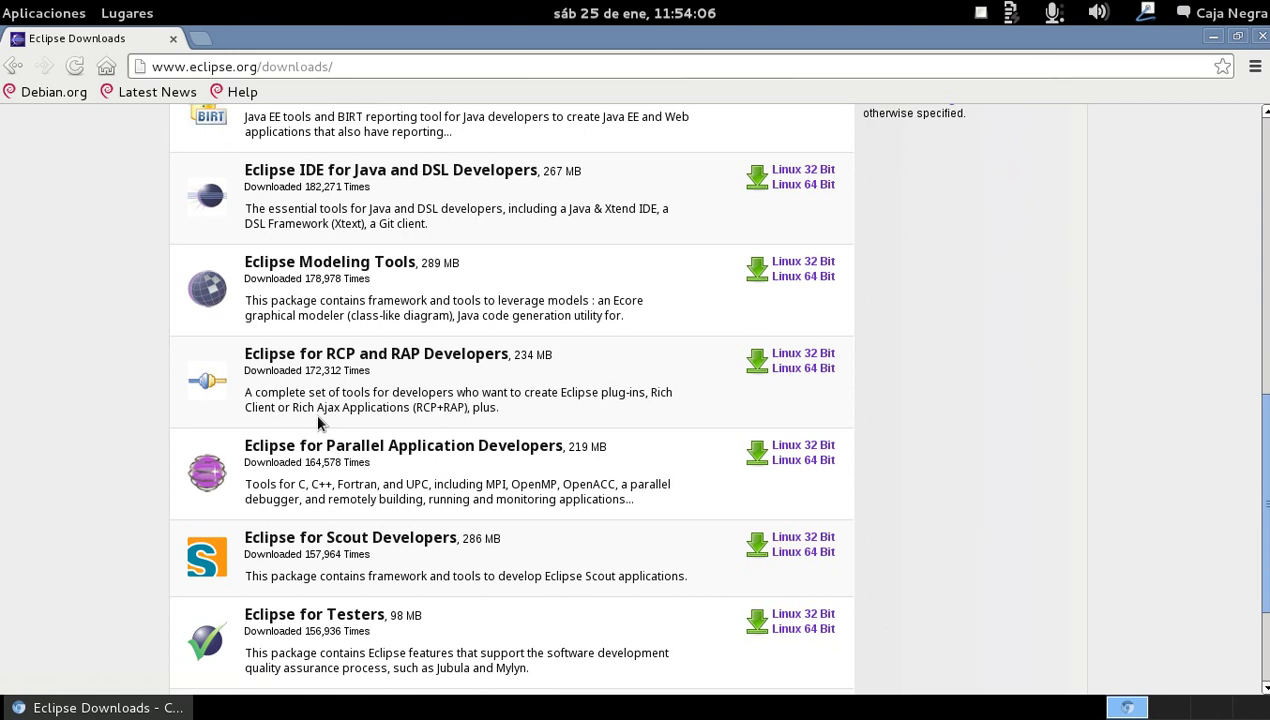
scroll(316, 410, down, 3)
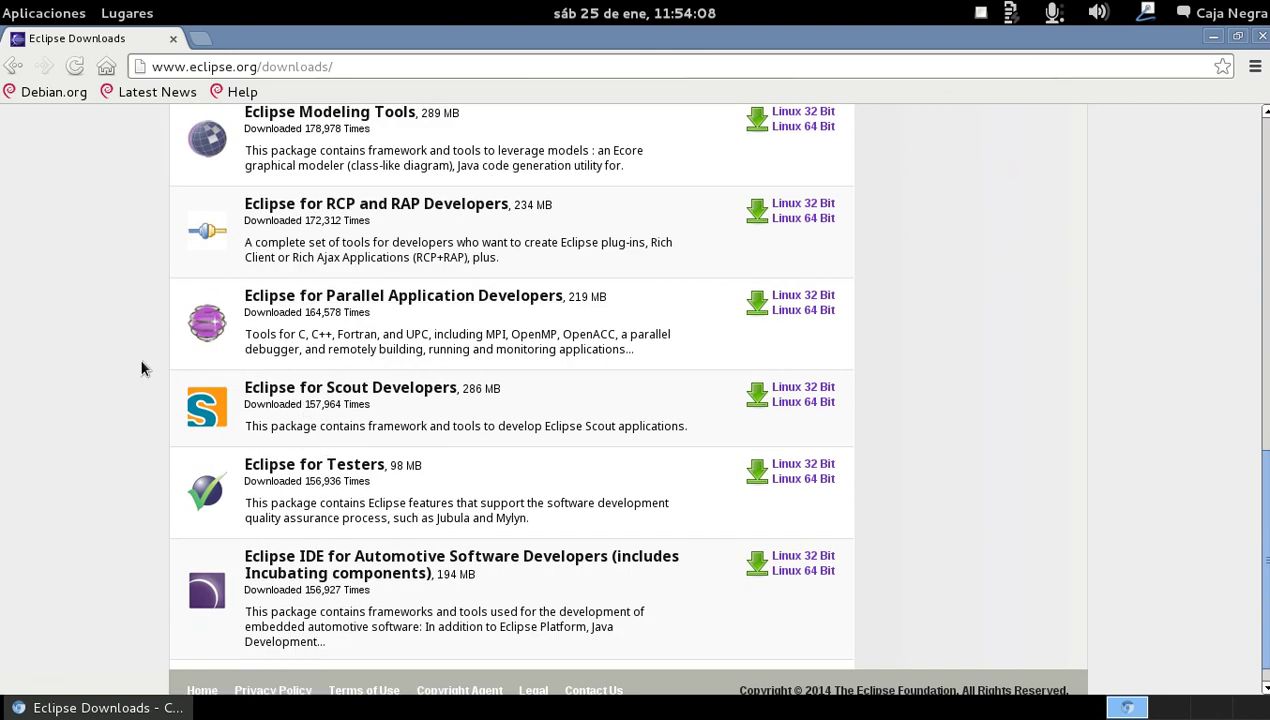
scroll(385, 338, down, 1)
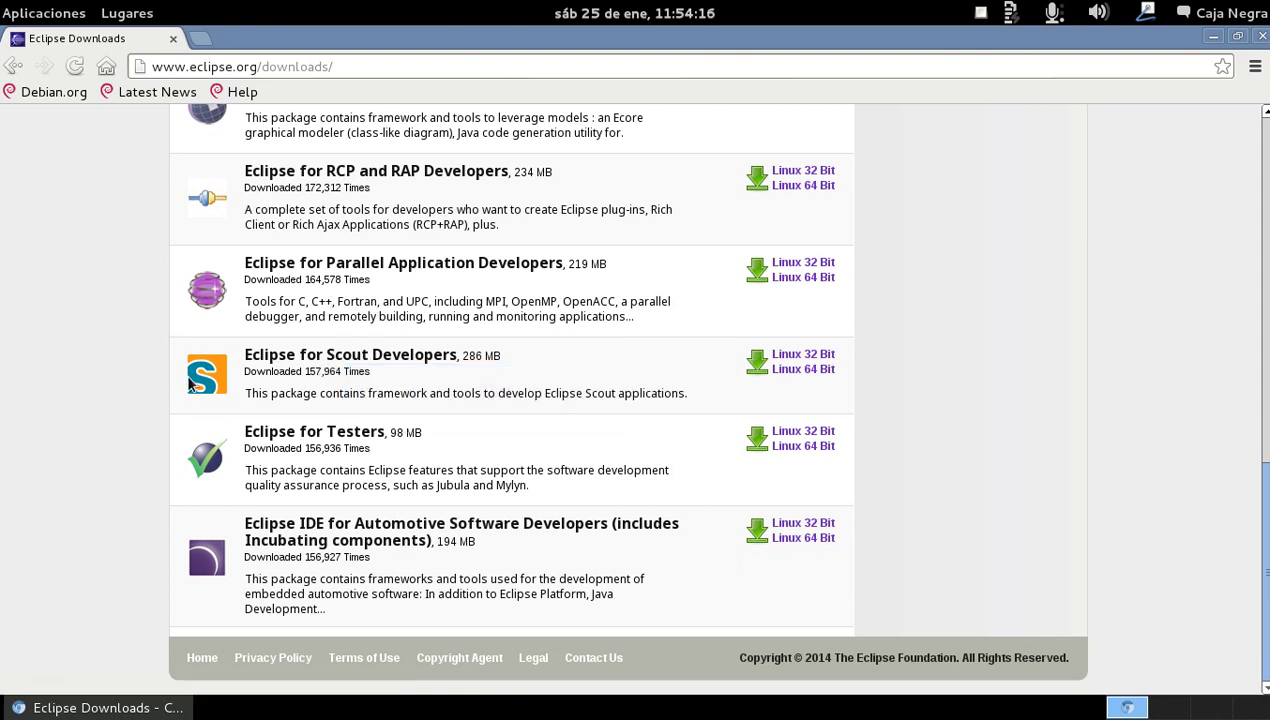
scroll(116, 428, up, 3)
scroll(116, 428, up, 6)
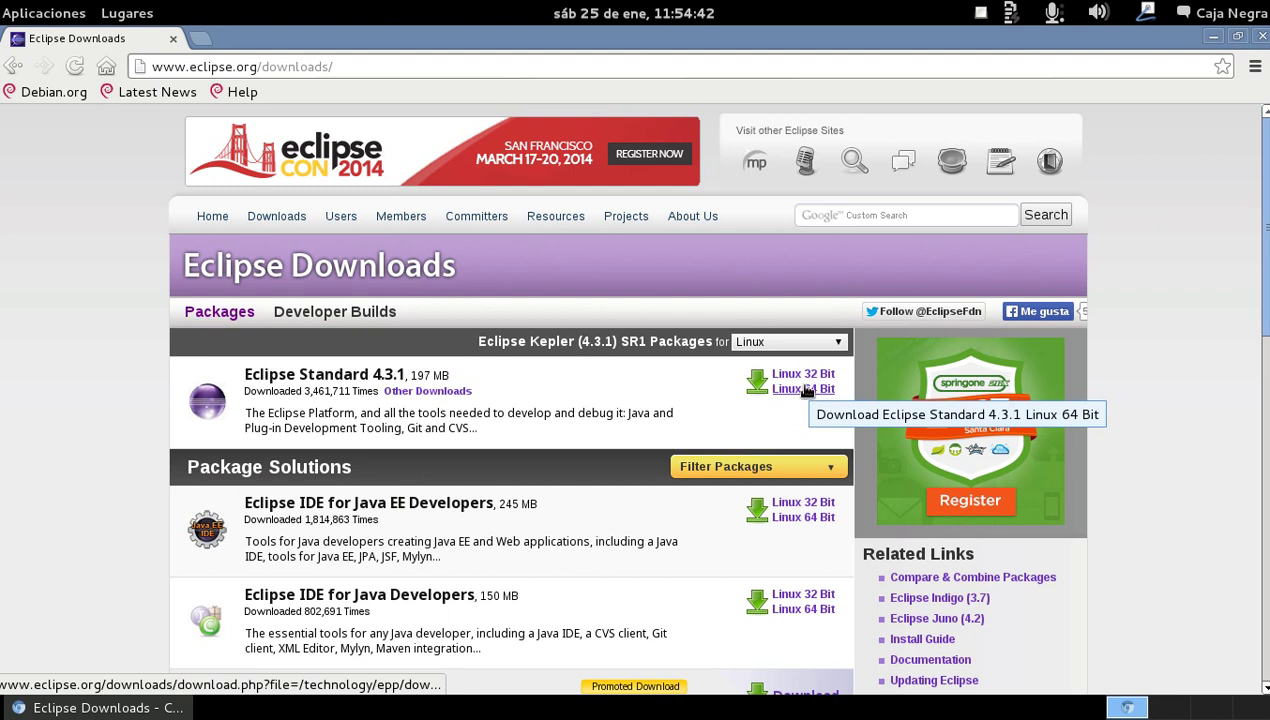
Extract eclipse-standard-kepler-SR1-linux-gtk-x86_64.tar.gz inside the Descargas folder and minimize the open windows.
click(134, 13)
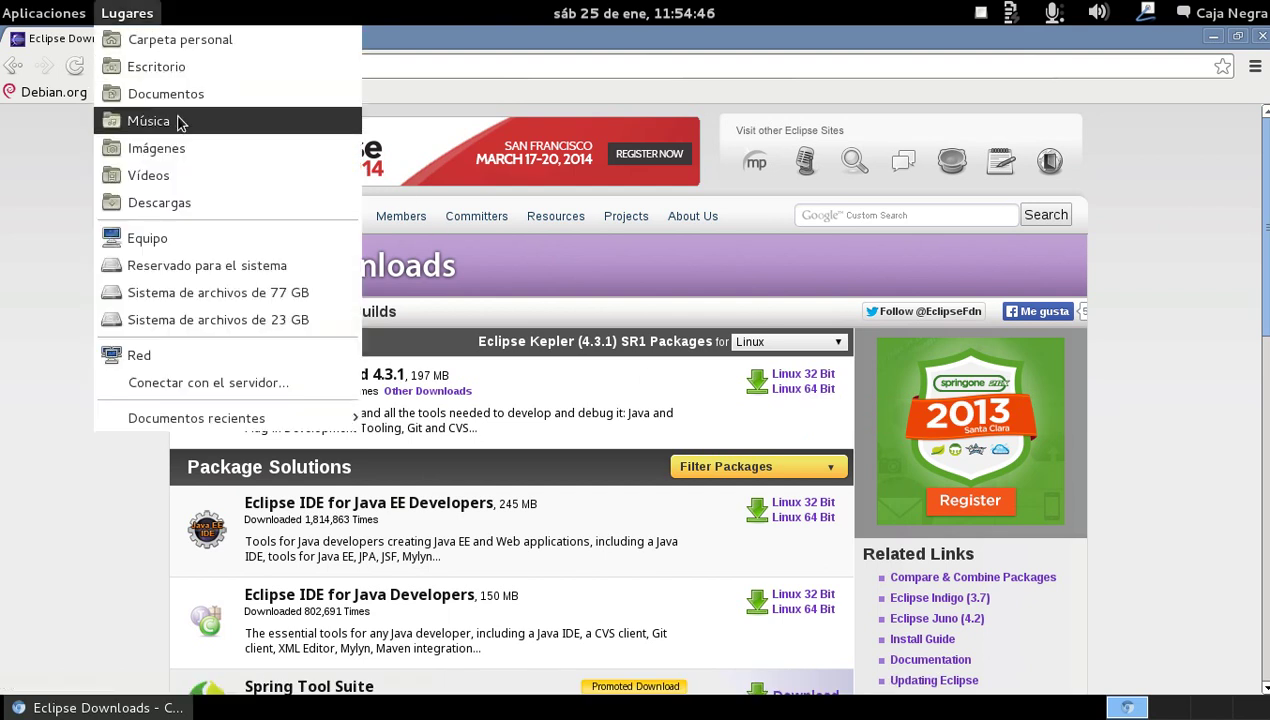
click(176, 204)
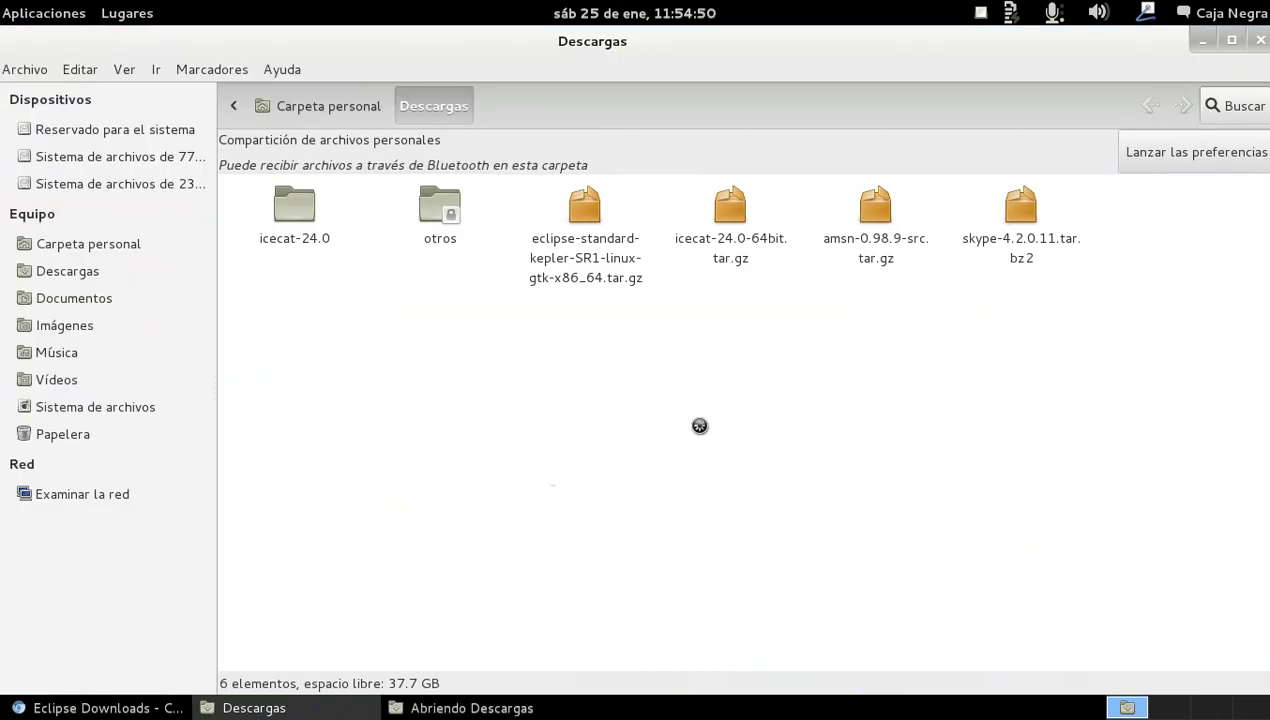
click(588, 250)
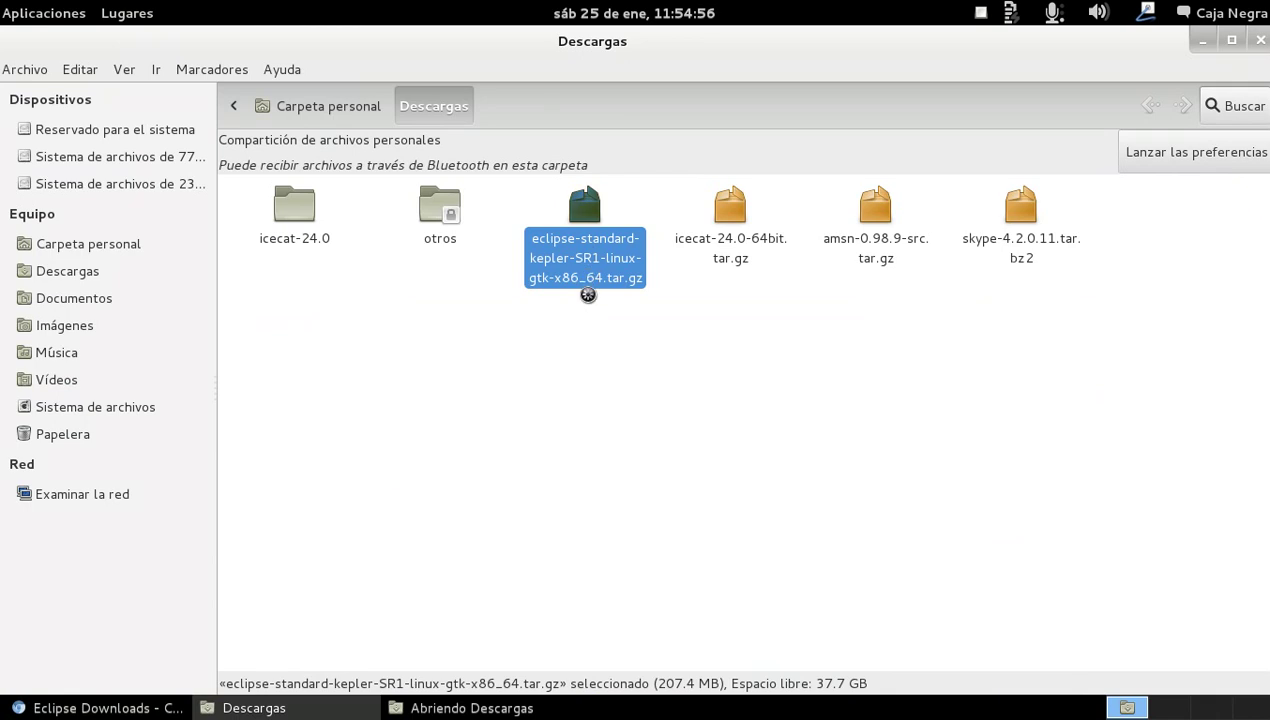
right_click(588, 261)
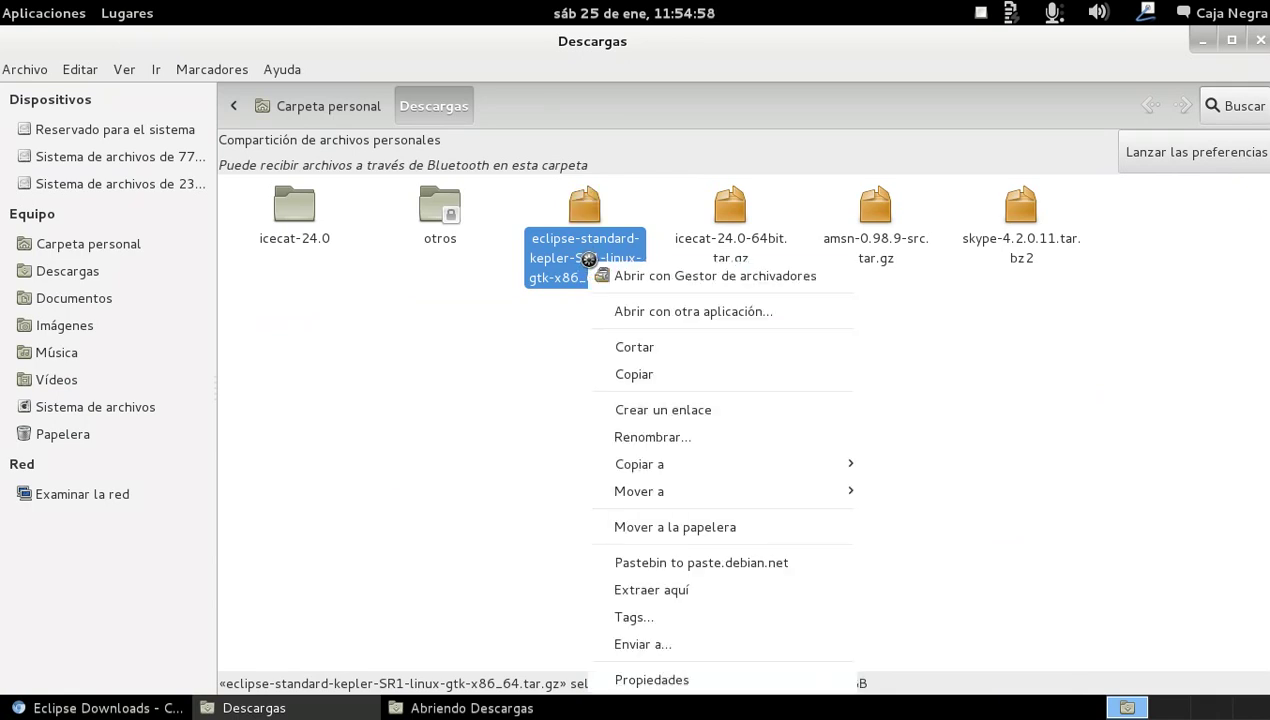
click(748, 589)
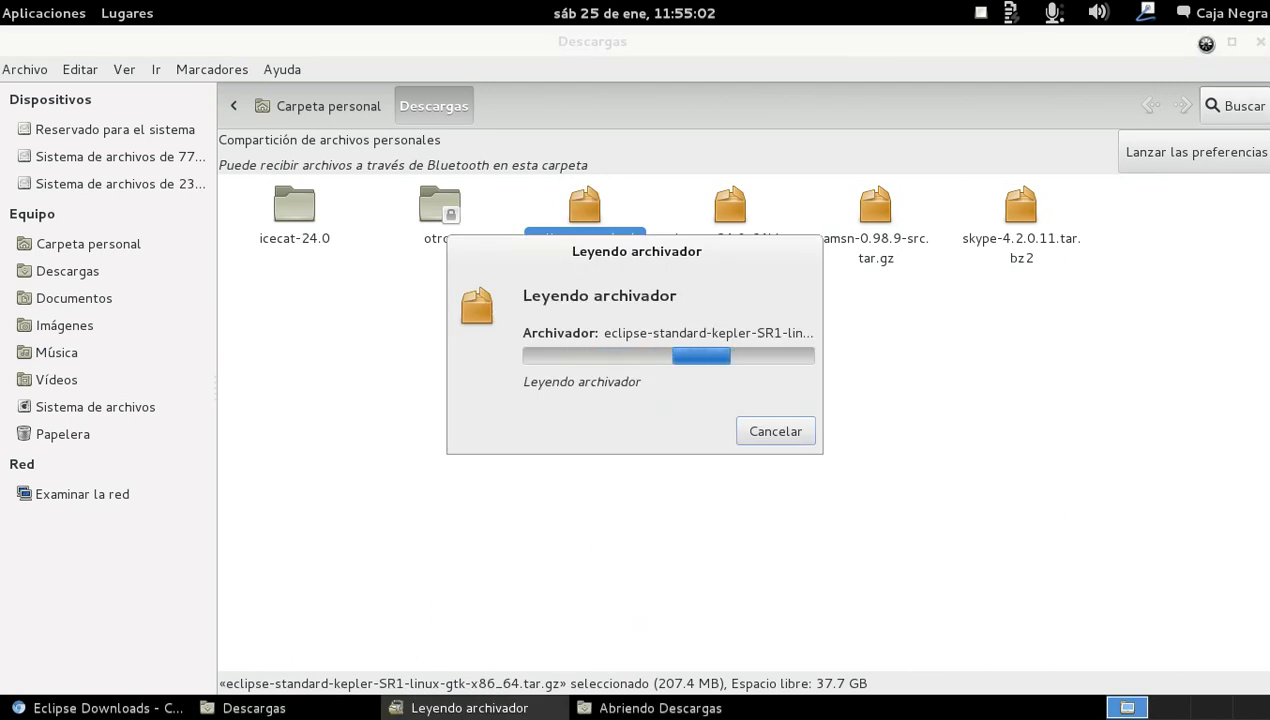
click(1206, 44)
click(1206, 44)
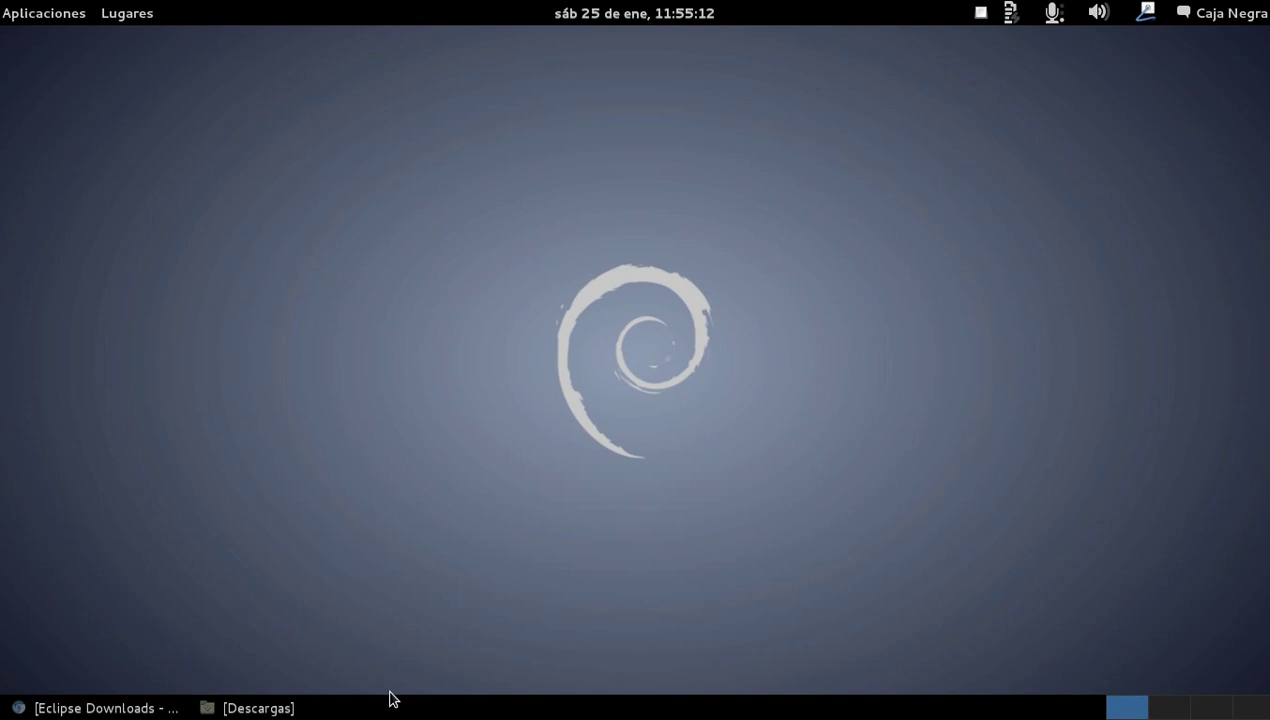
Open the extracted eclipse folder in Descargas, launch the eclipse executable and minimize the file manager.
click(270, 710)
click(435, 210)
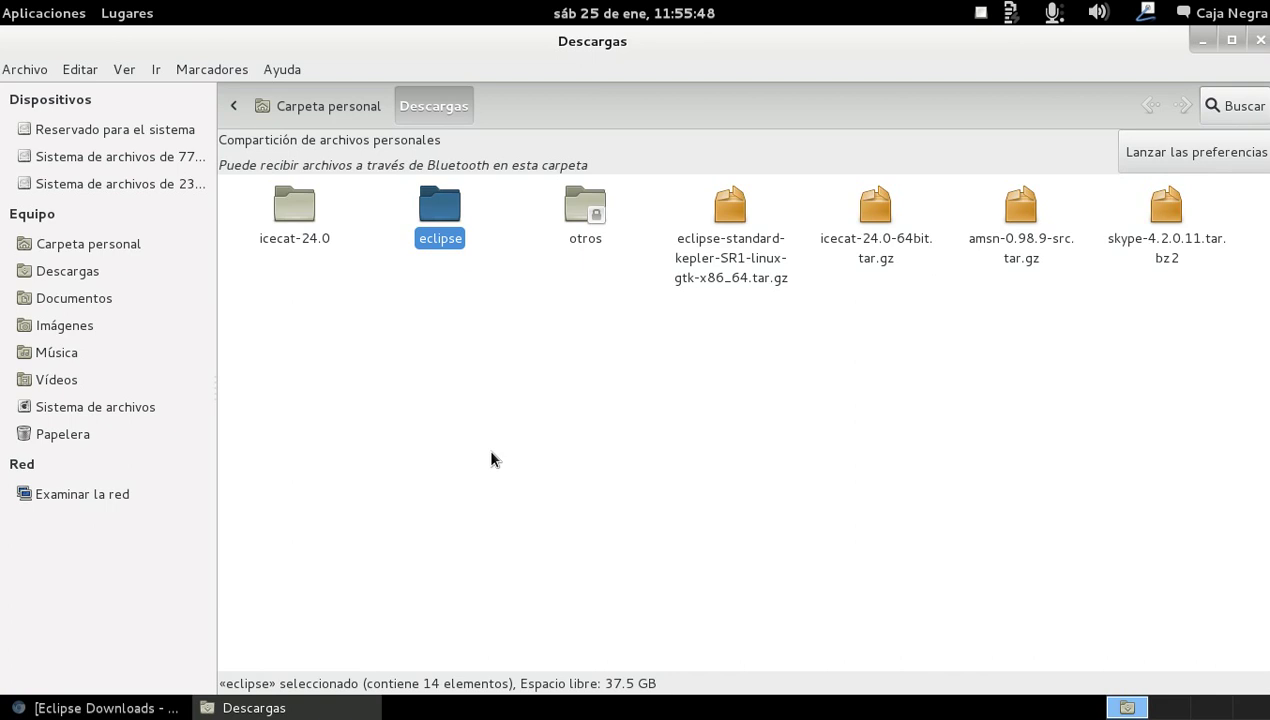
double_click(440, 208)
click(588, 245)
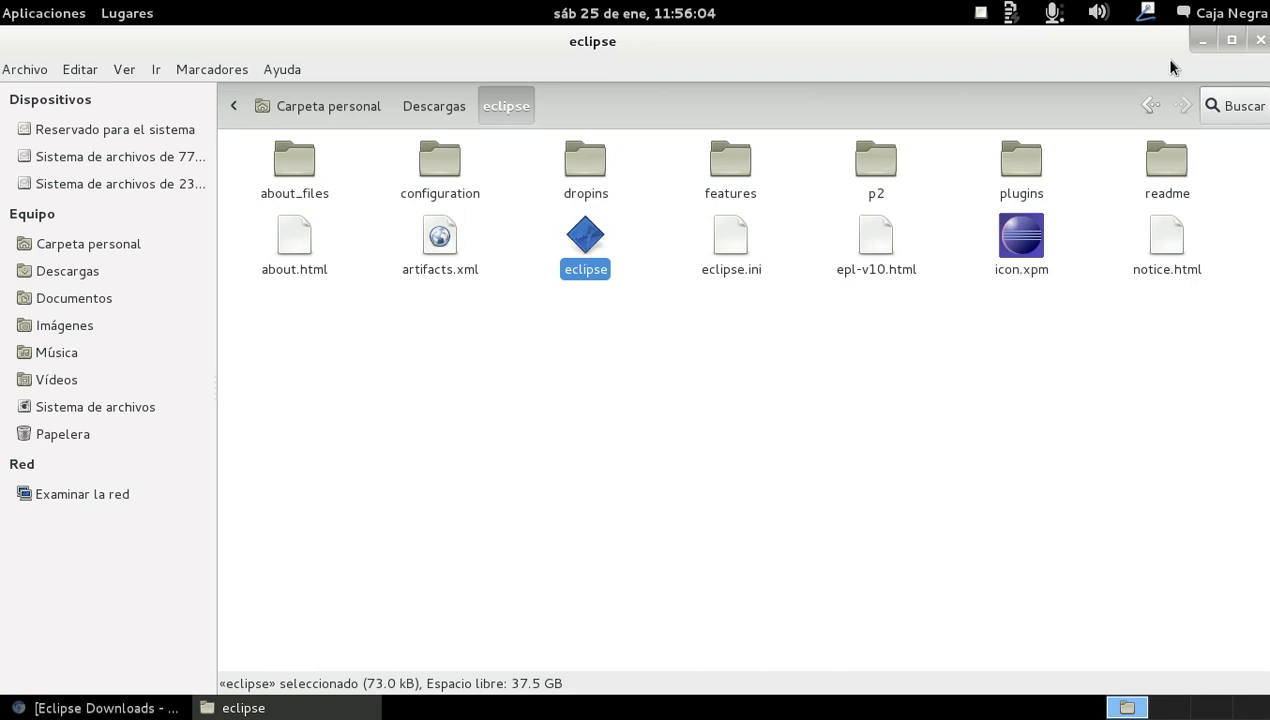
click(1201, 44)
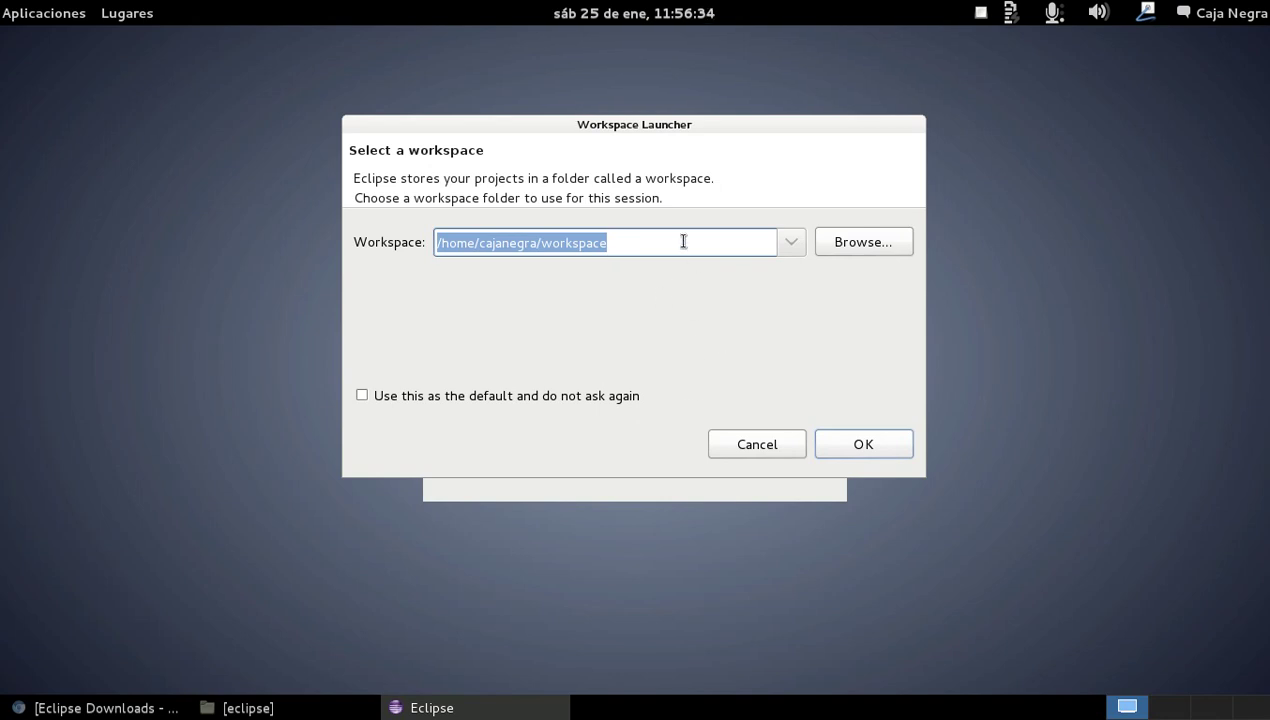
Accept the proposed workspace folder in the home directory without making it the default, and maximize the Eclipse window.
drag(683, 241, 536, 241)
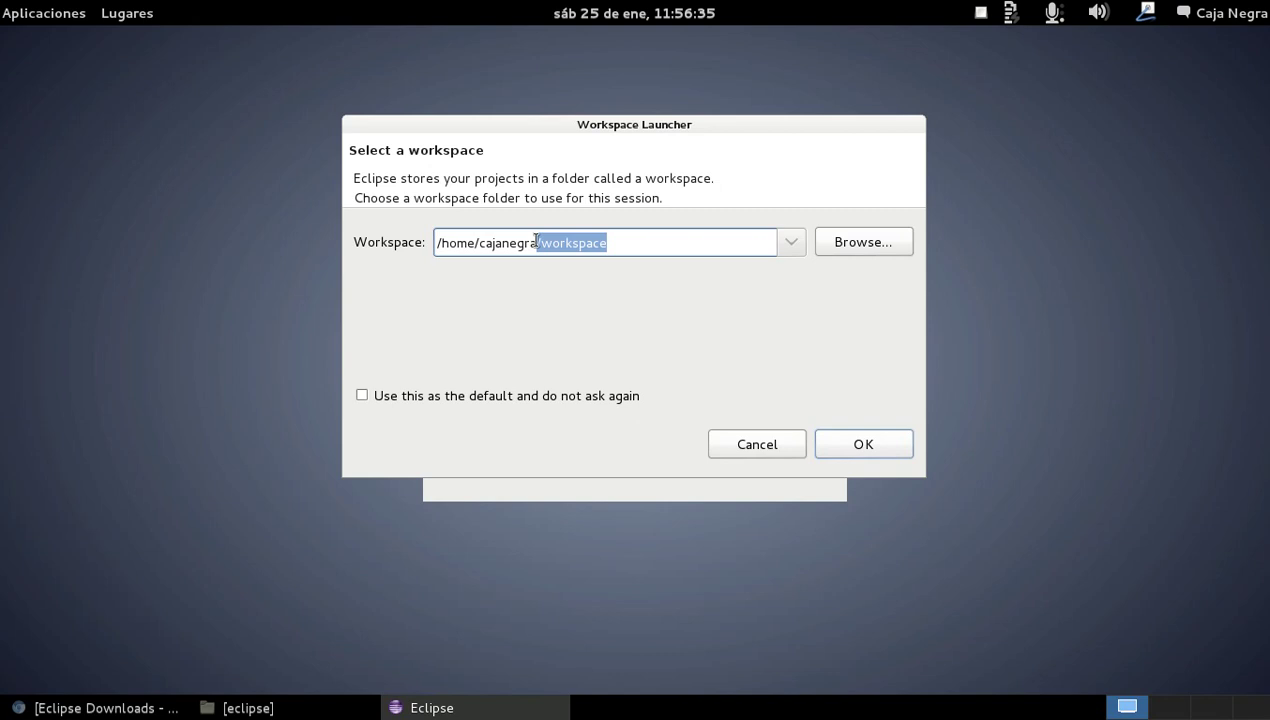
click(643, 241)
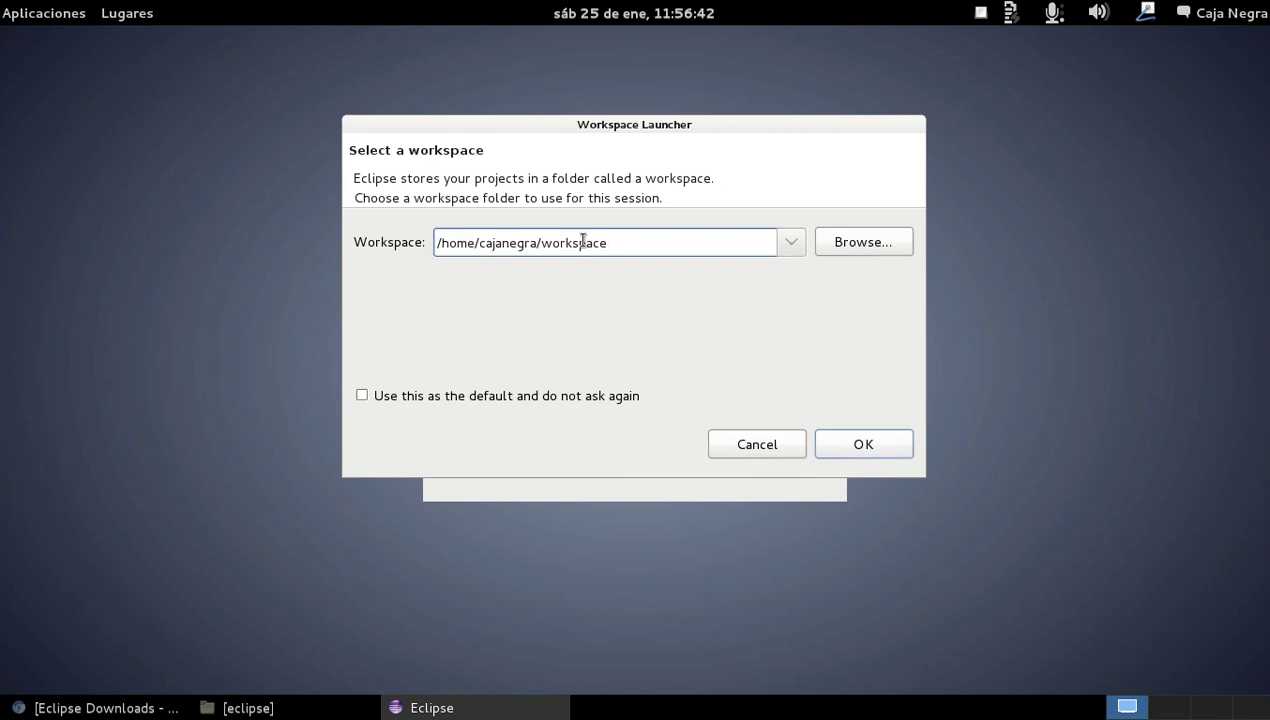
click(862, 445)
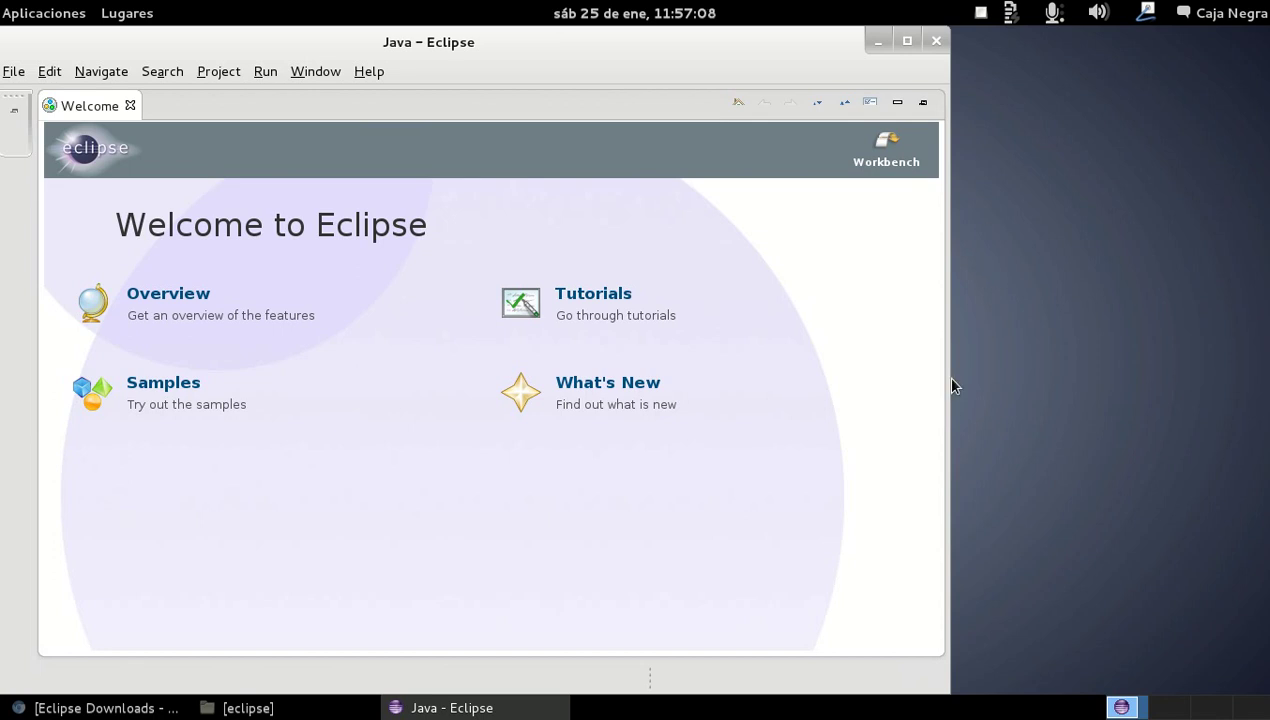
click(904, 44)
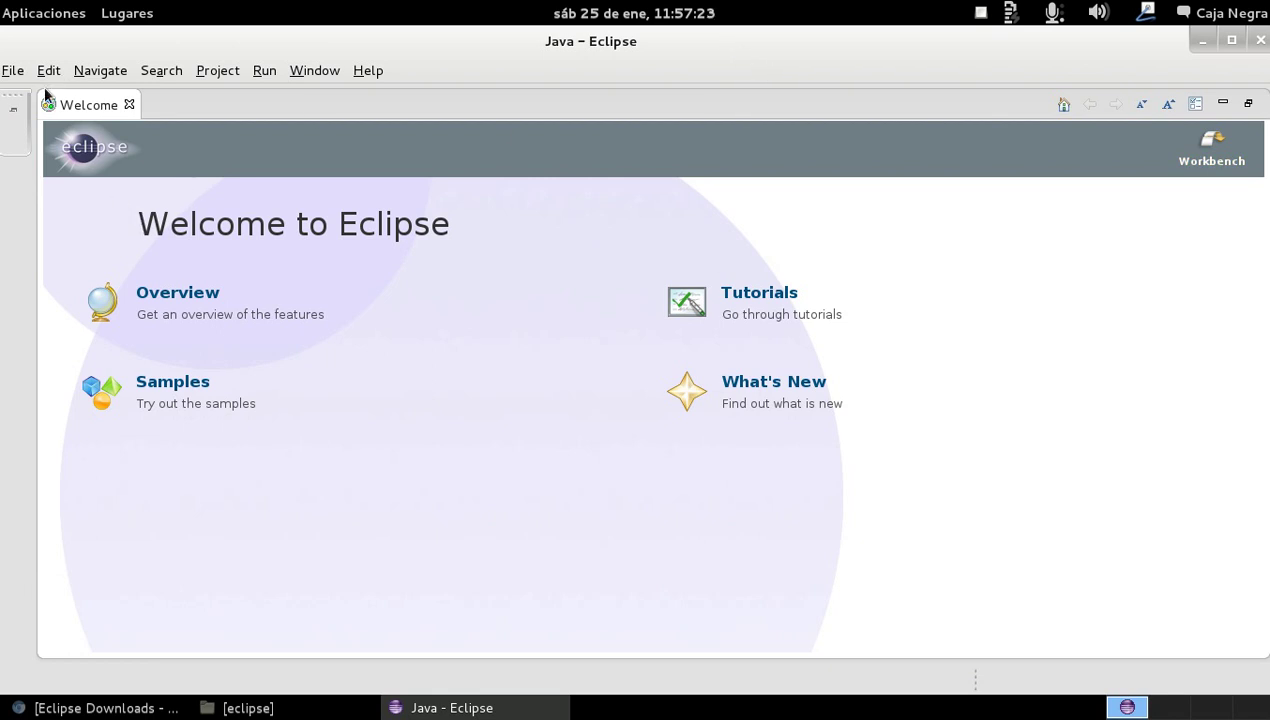
Open the Eclipse preferences and expand the Java category to show its general settings and subpages.
click(224, 74)
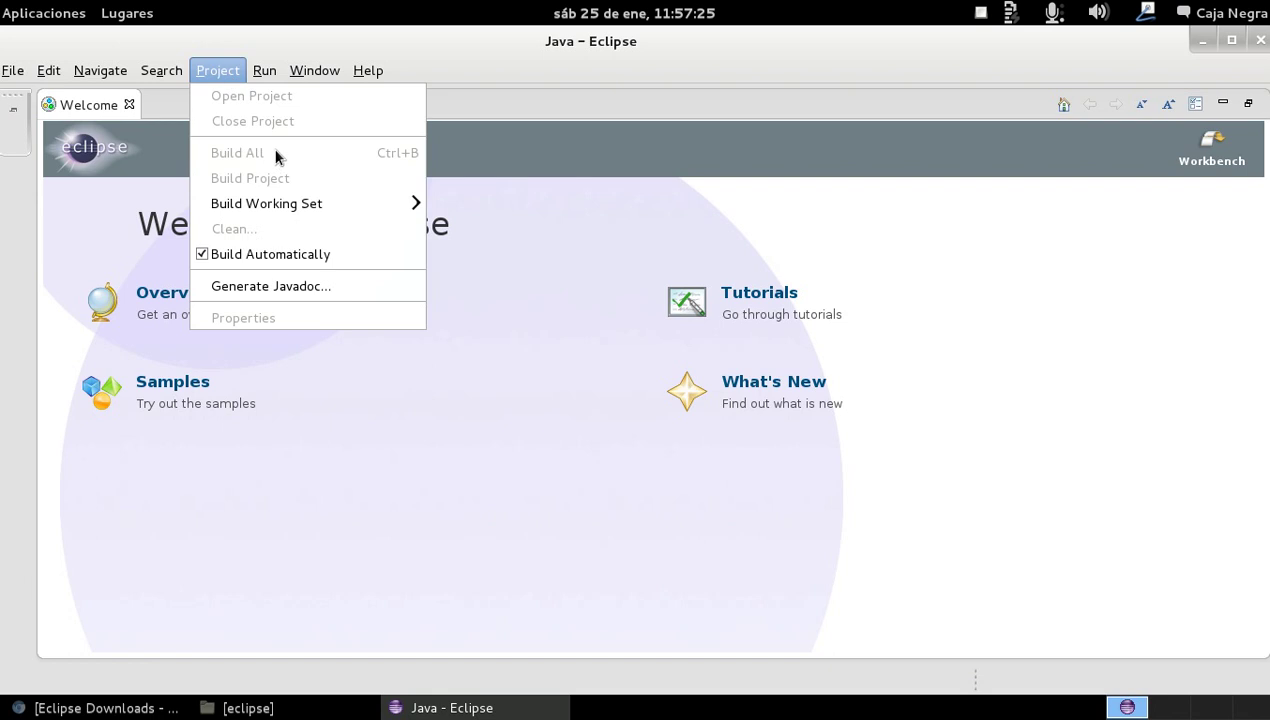
click(107, 211)
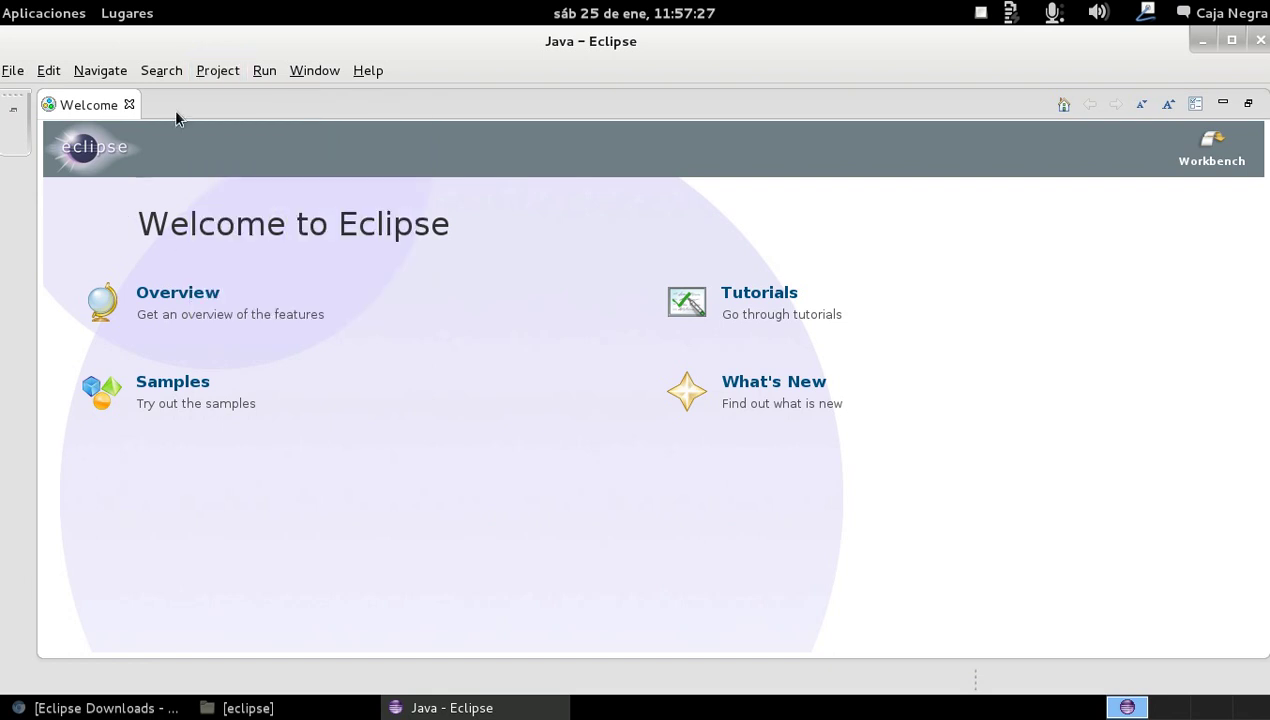
click(163, 76)
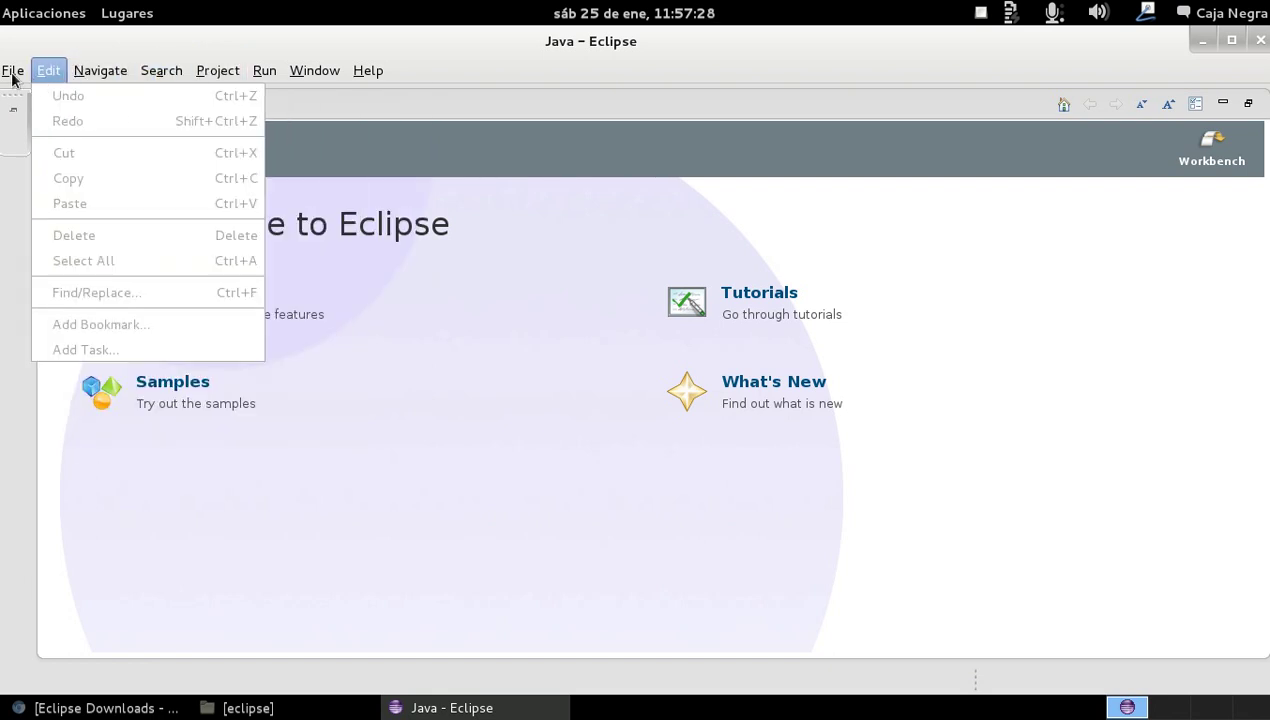
mouse_move(303, 67)
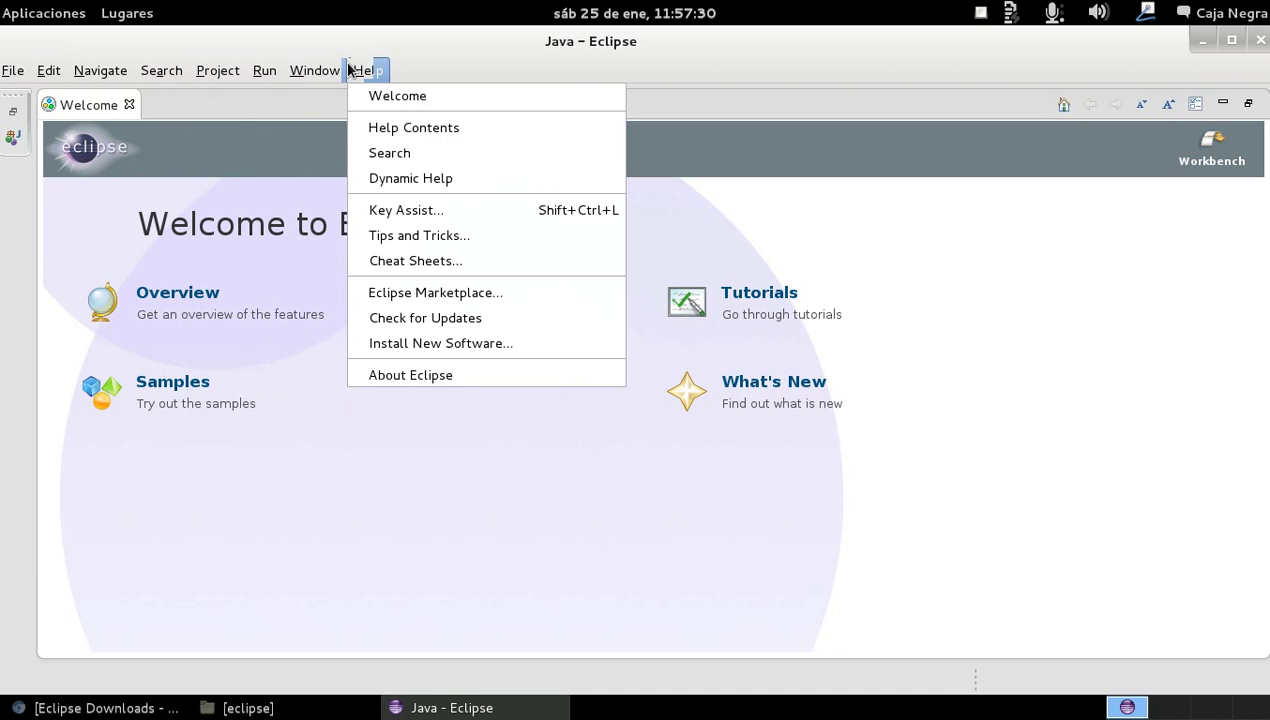
click(377, 405)
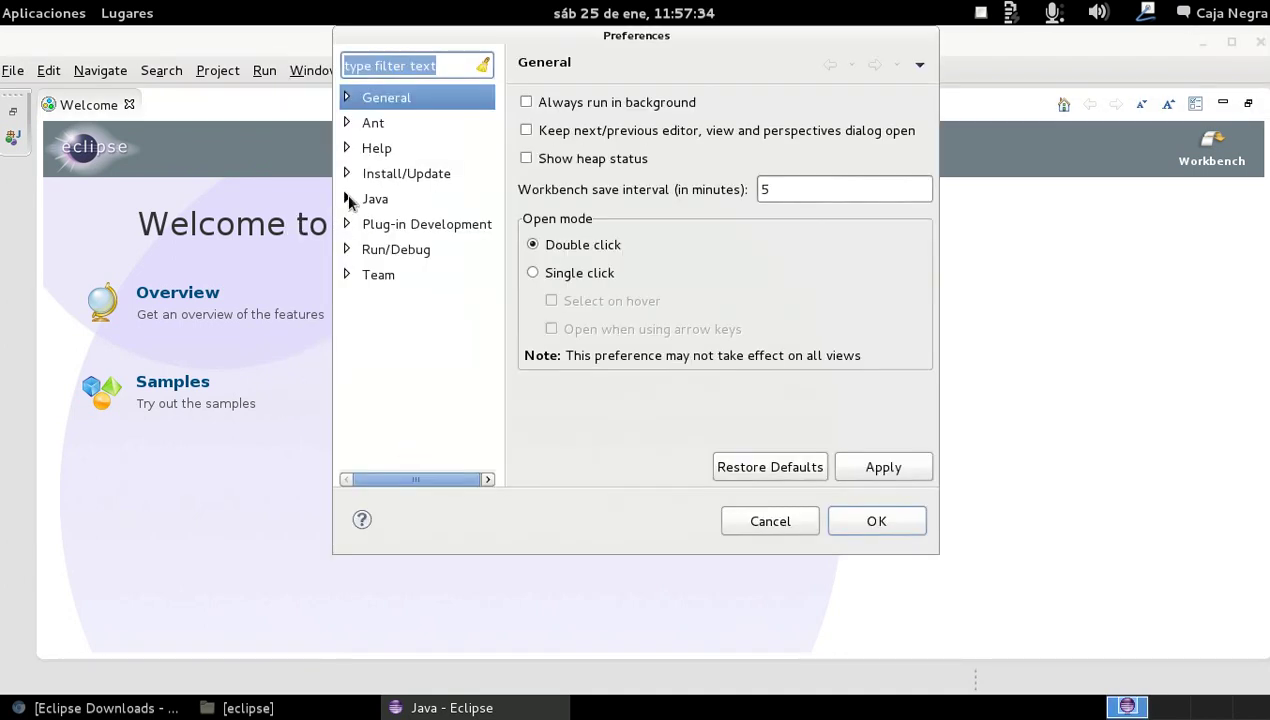
click(346, 198)
click(376, 198)
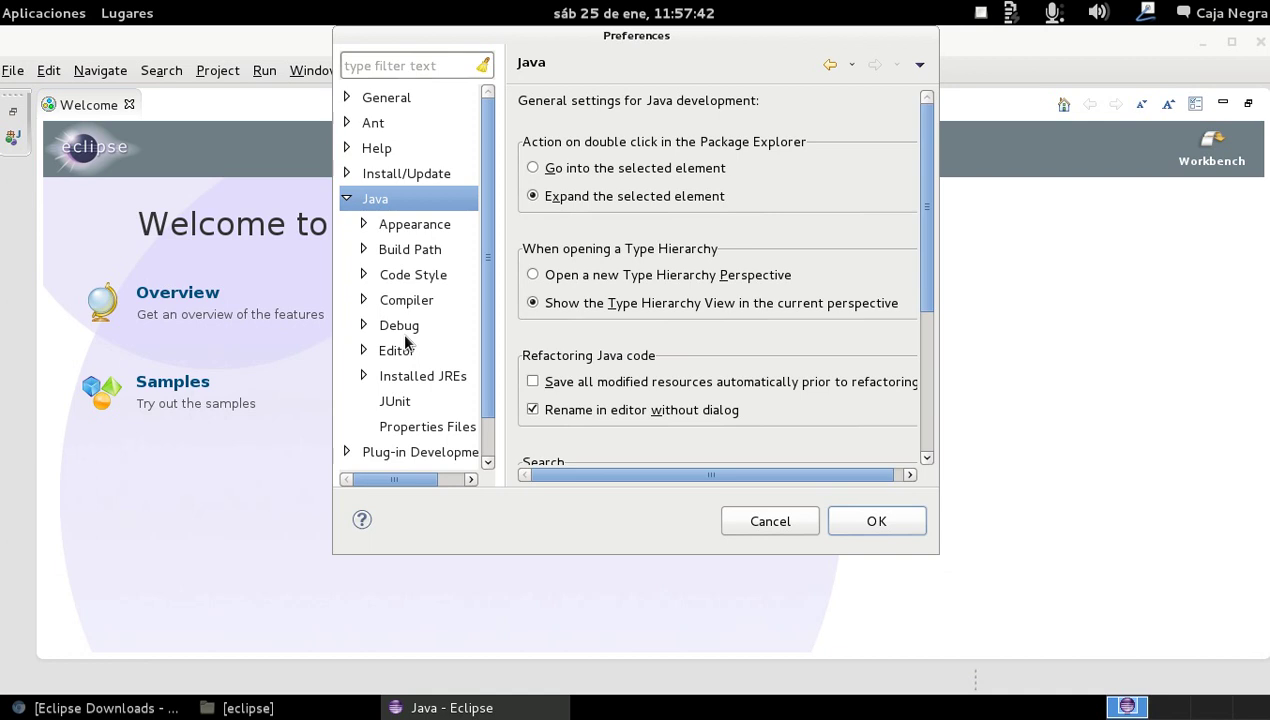
scroll(405, 343, down, 1)
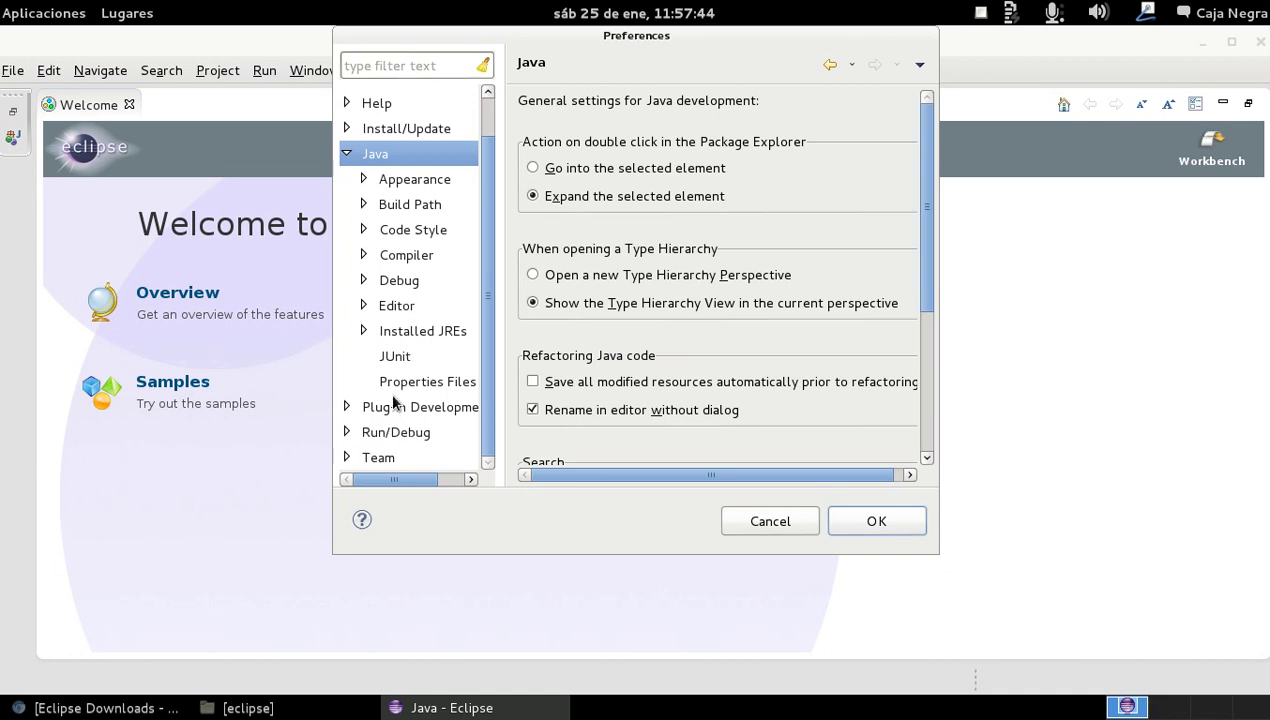
Look through the Java preference pages Appearance, Build Path, Code Style, Compiler, Debug and Editor.
click(391, 182)
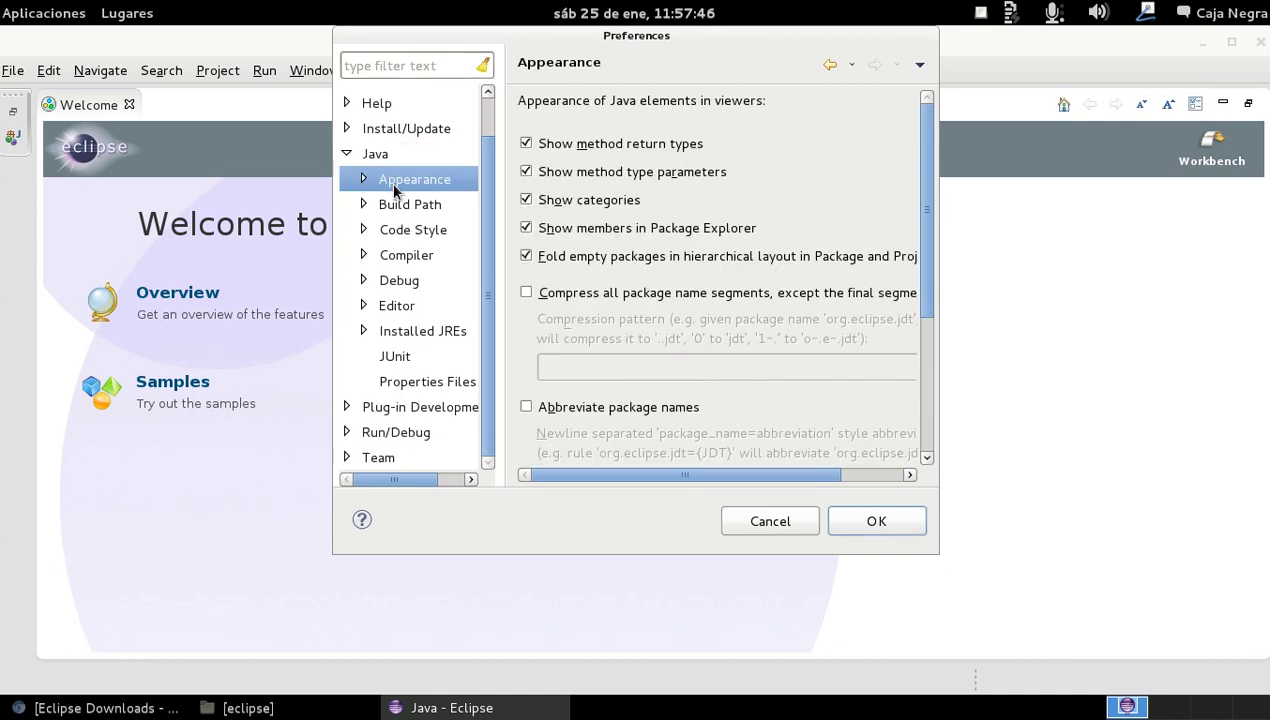
click(395, 203)
click(397, 222)
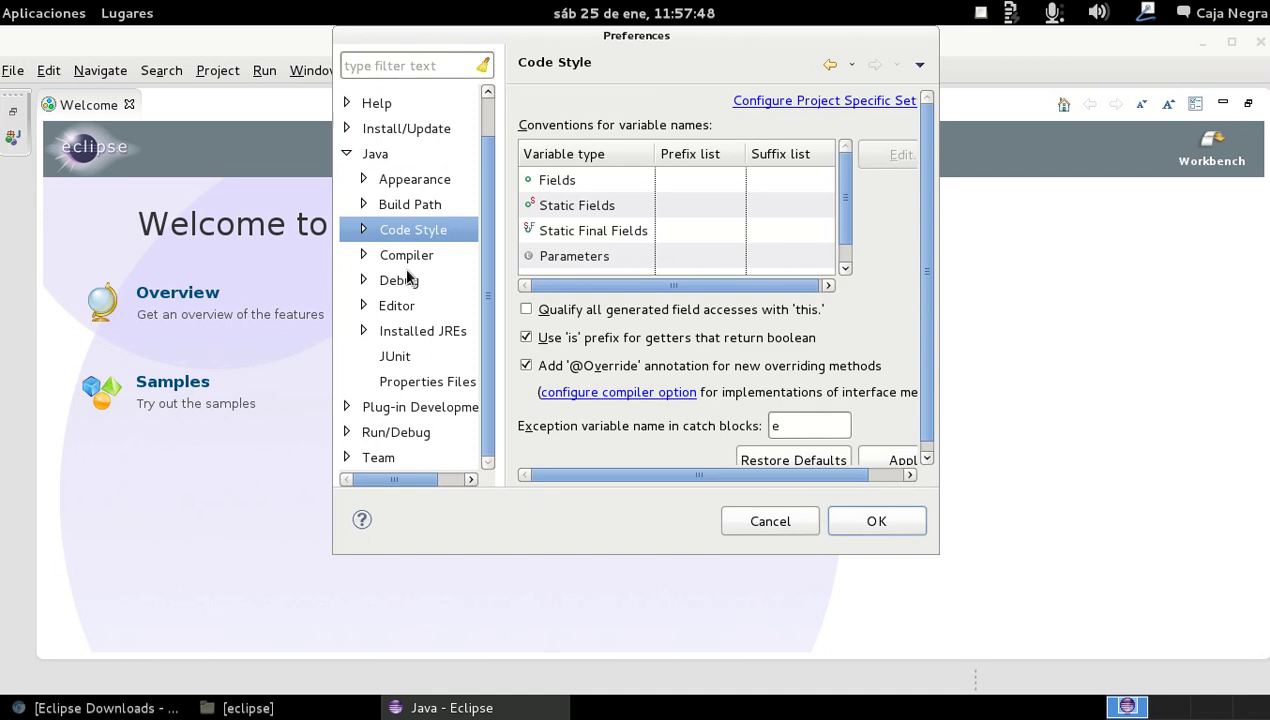
click(404, 262)
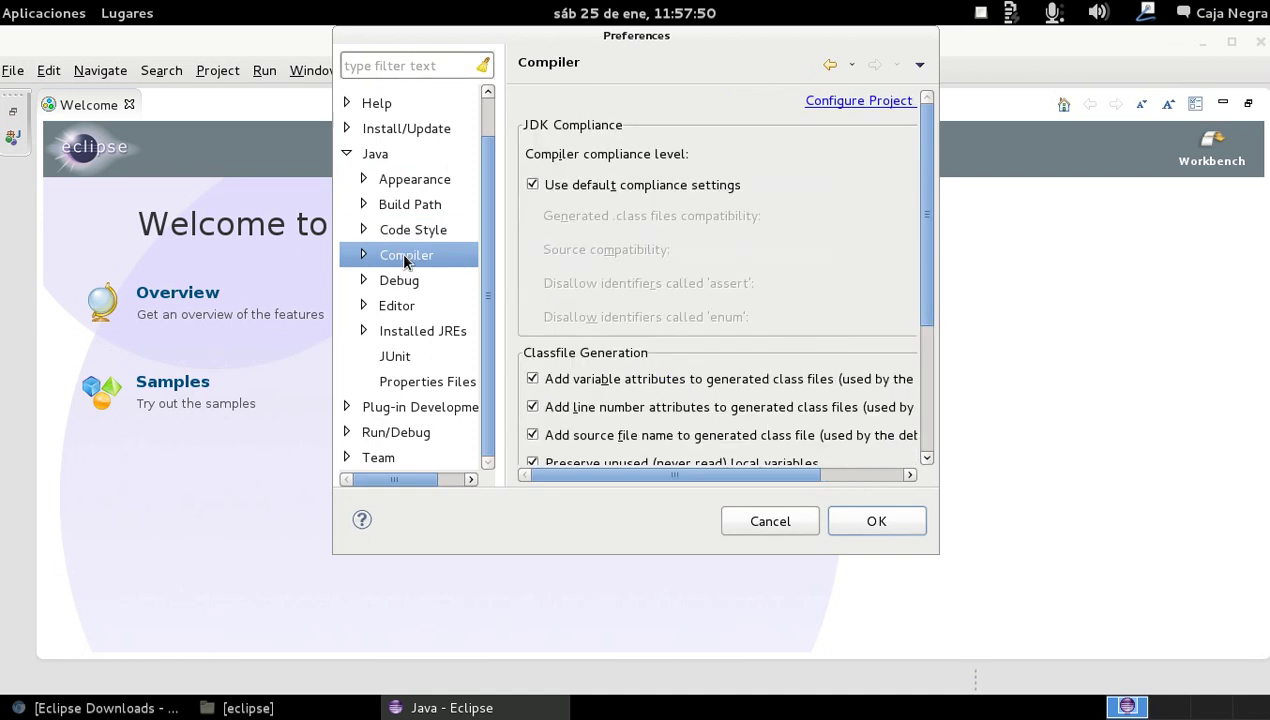
click(405, 282)
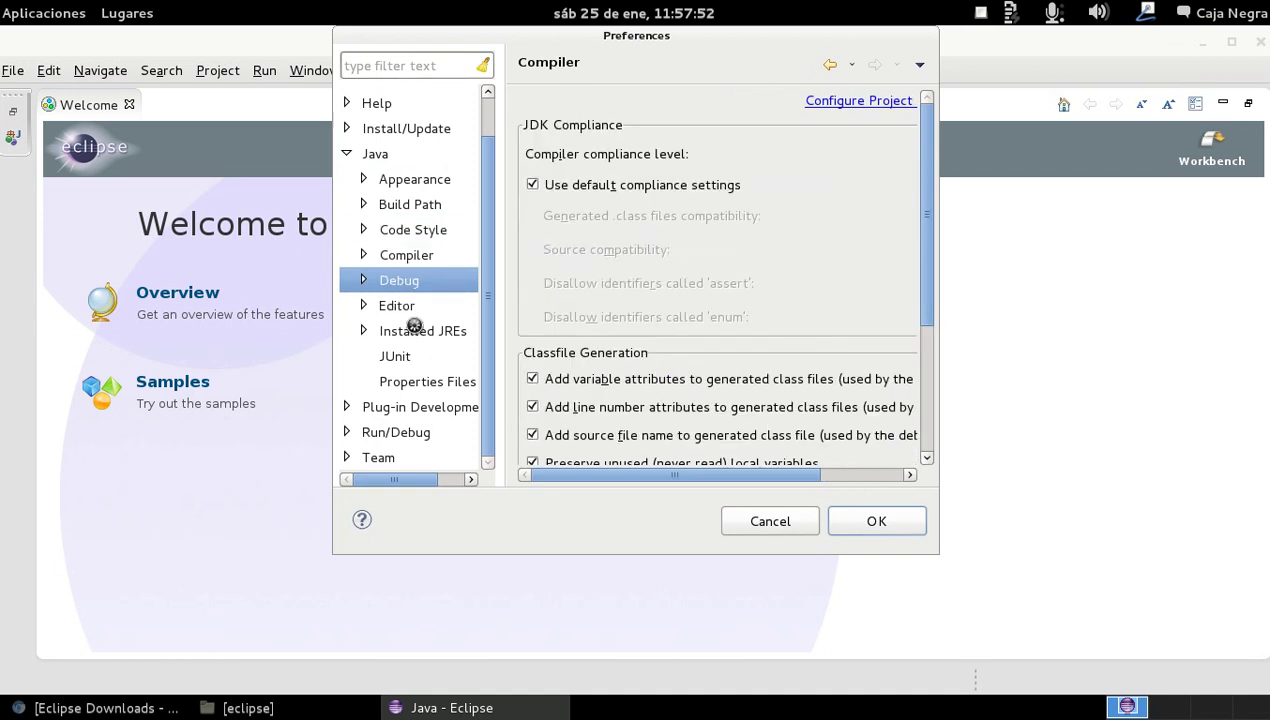
click(400, 305)
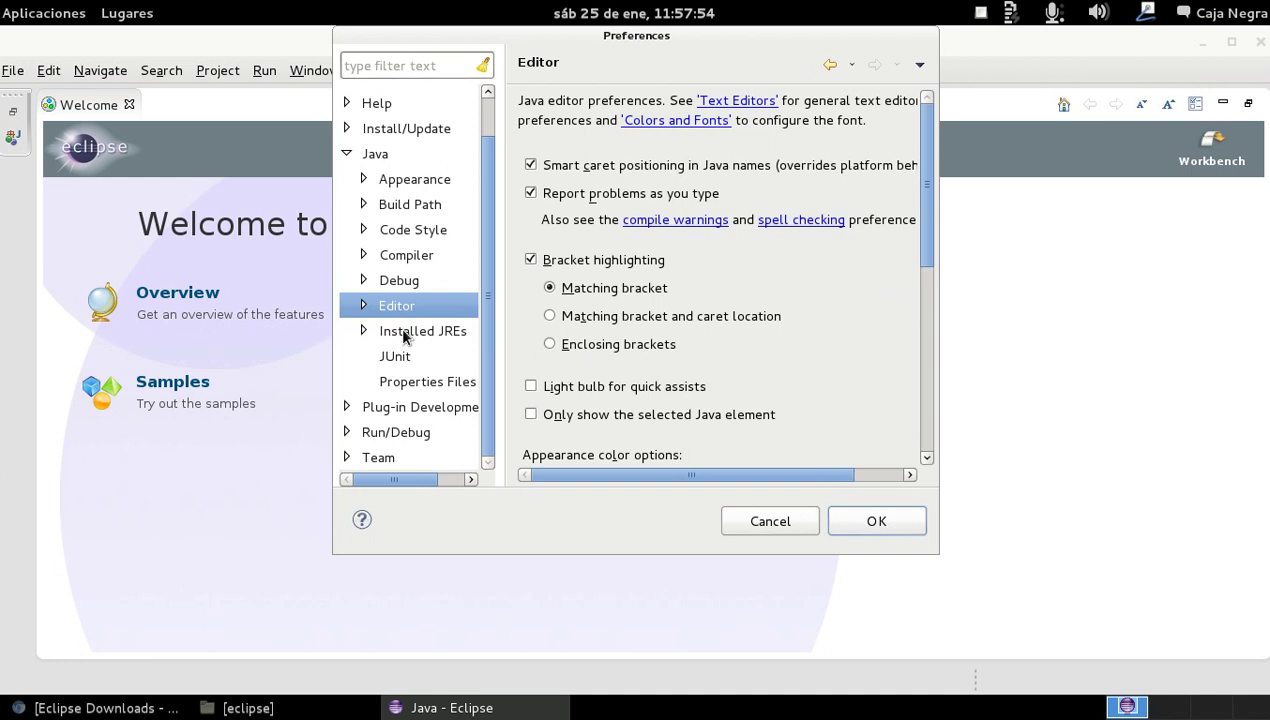
Show the Installed JREs page and widen the dialog and its Name and Location columns to read the existing entry.
click(406, 334)
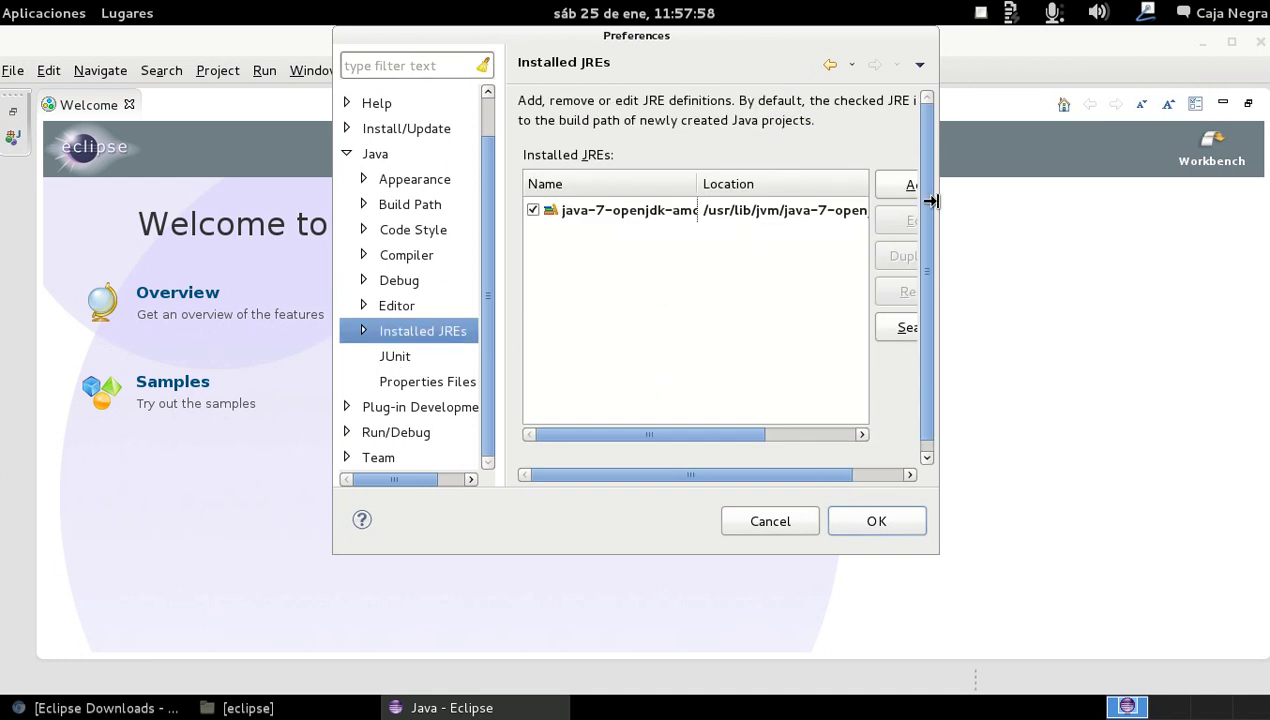
drag(938, 200, 1200, 212)
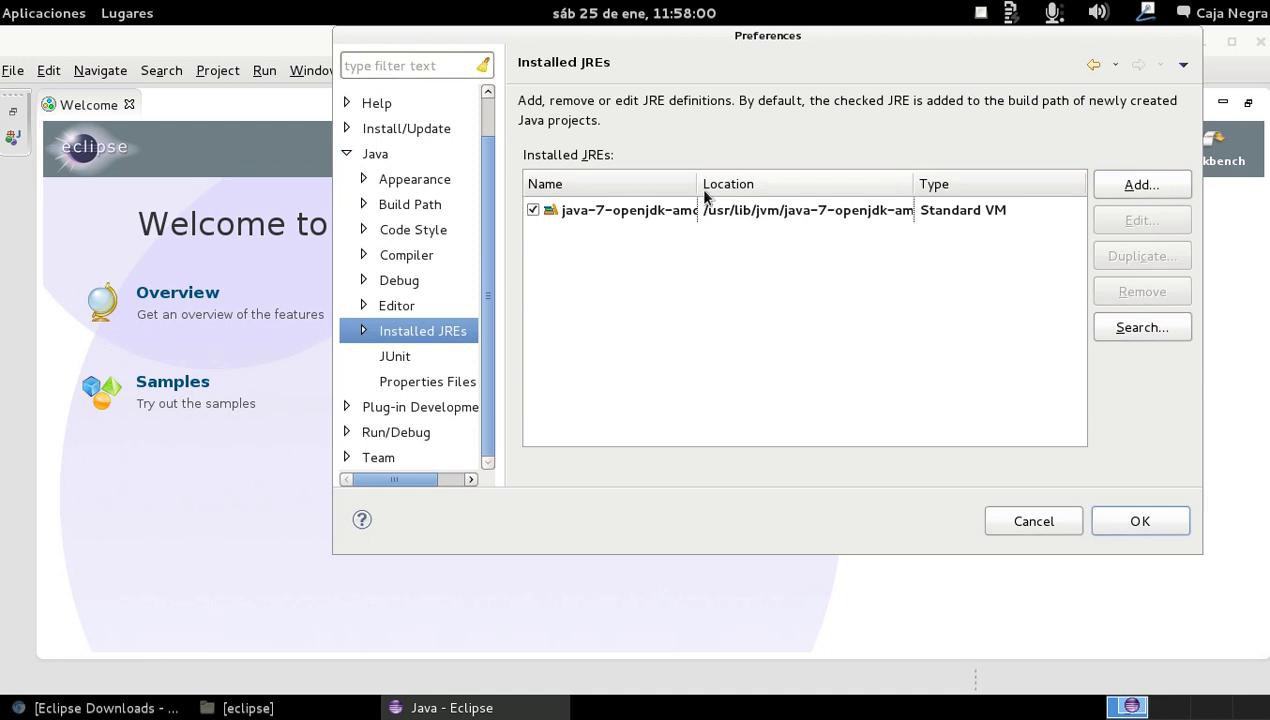
drag(697, 184, 750, 184)
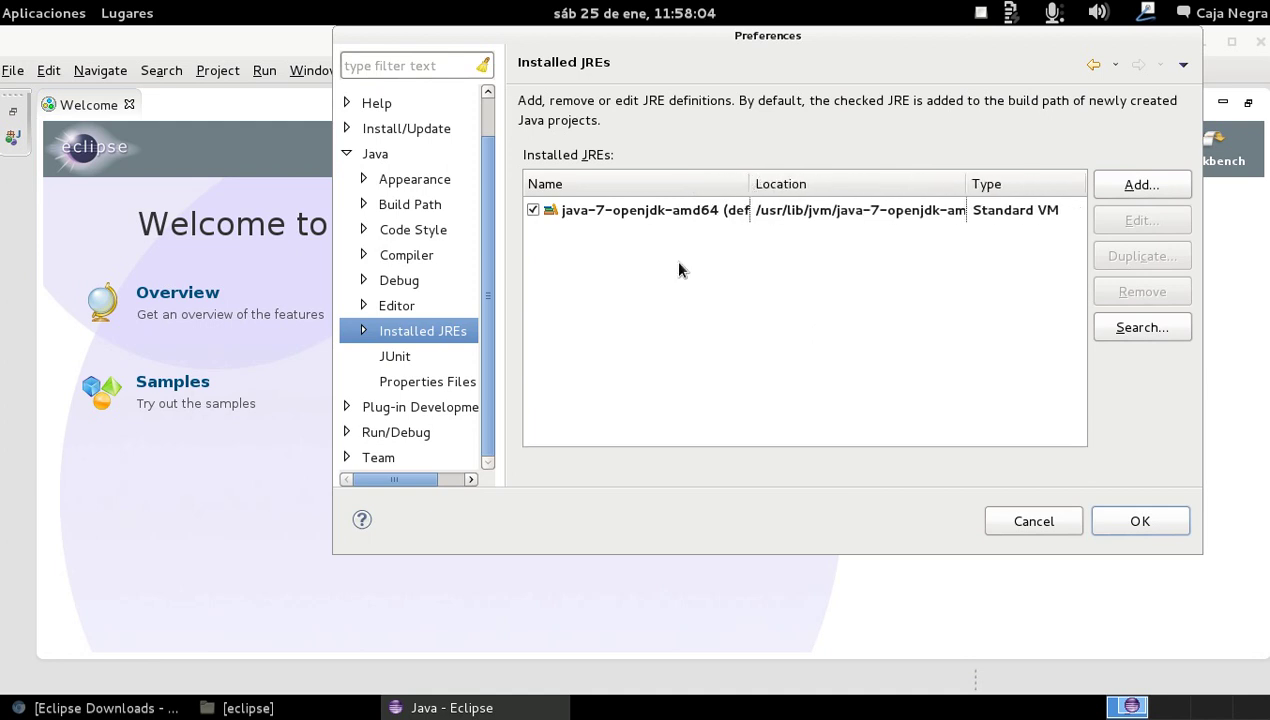
click(632, 212)
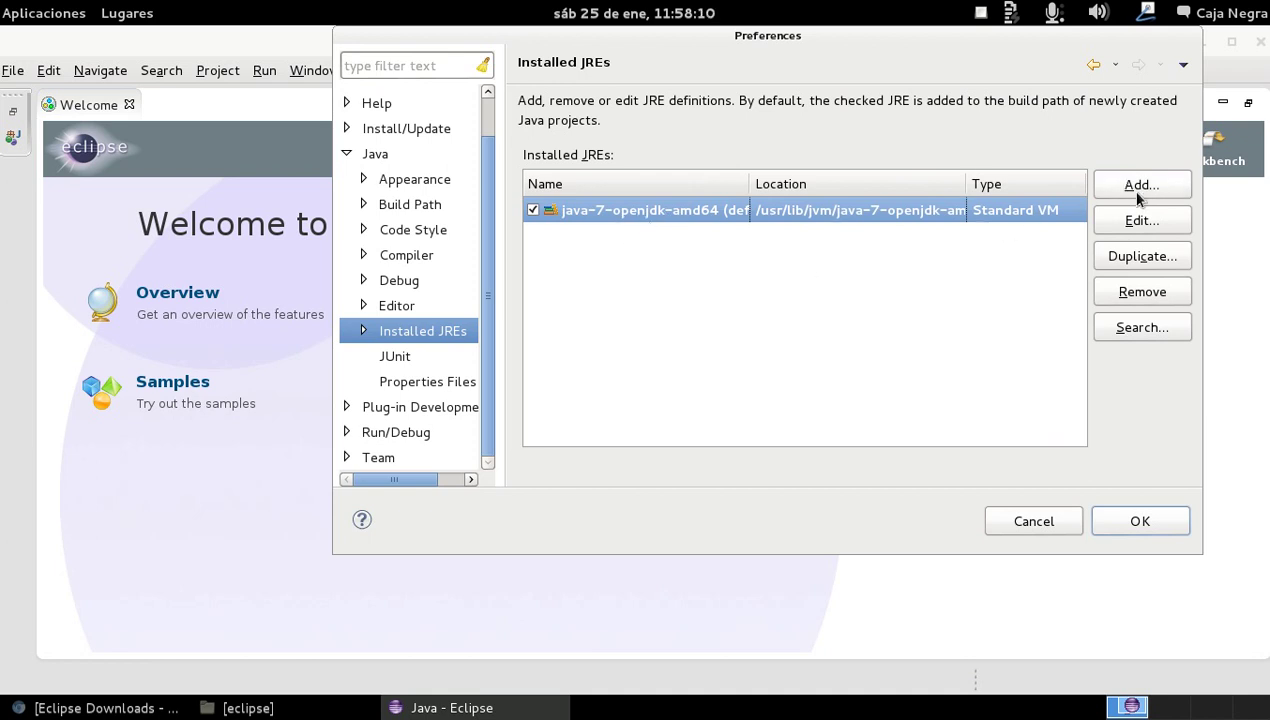
drag(966, 185, 1048, 186)
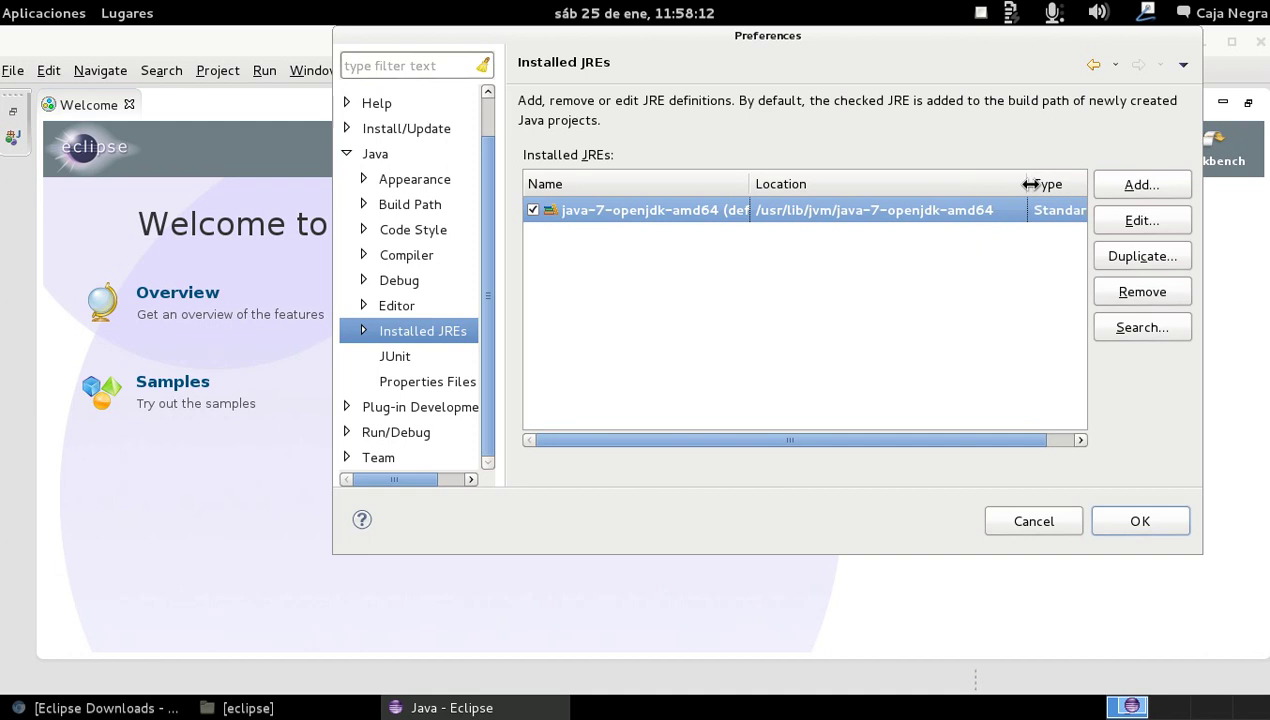
Begin adding a JRE of type Standard VM and proceed to its definition.
click(1133, 183)
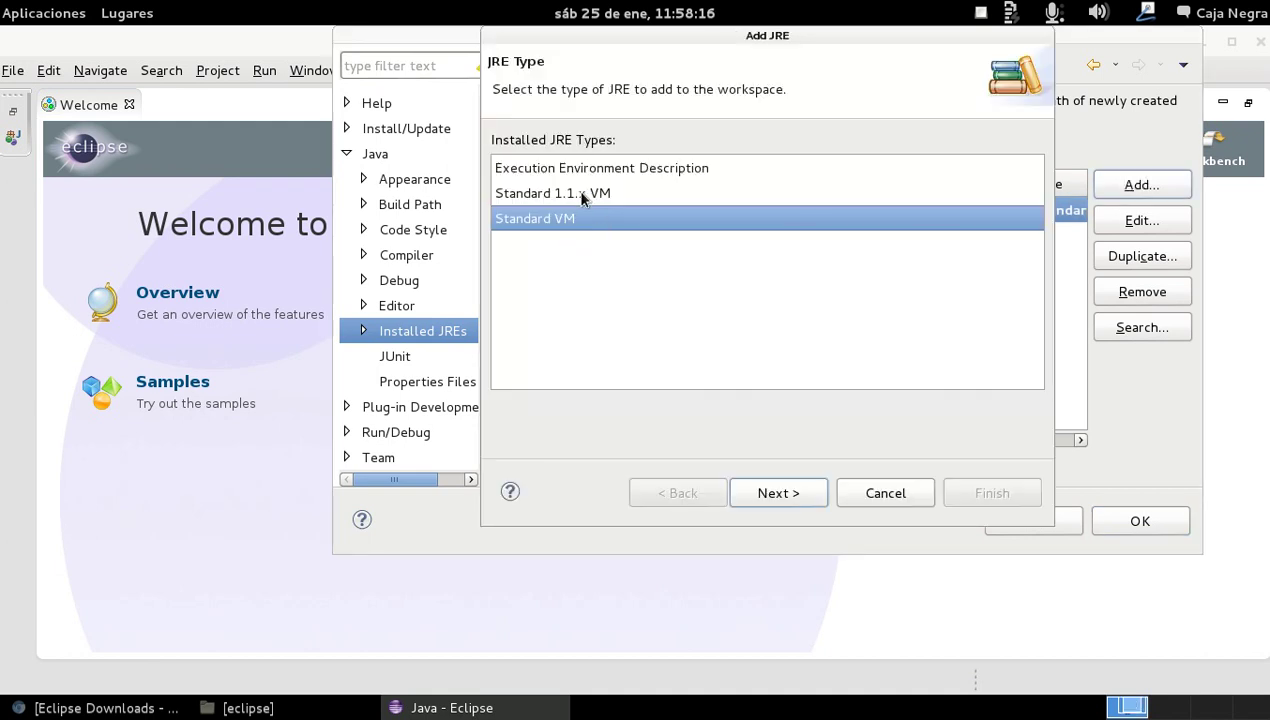
click(568, 228)
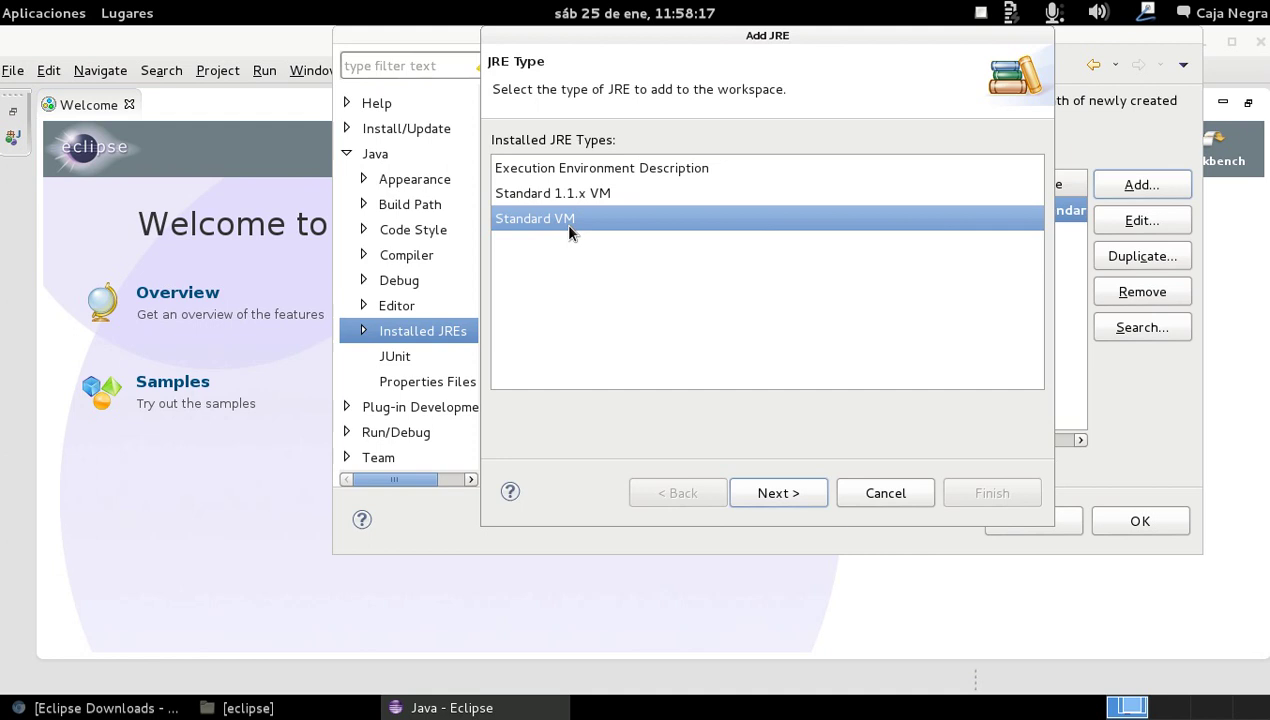
click(752, 494)
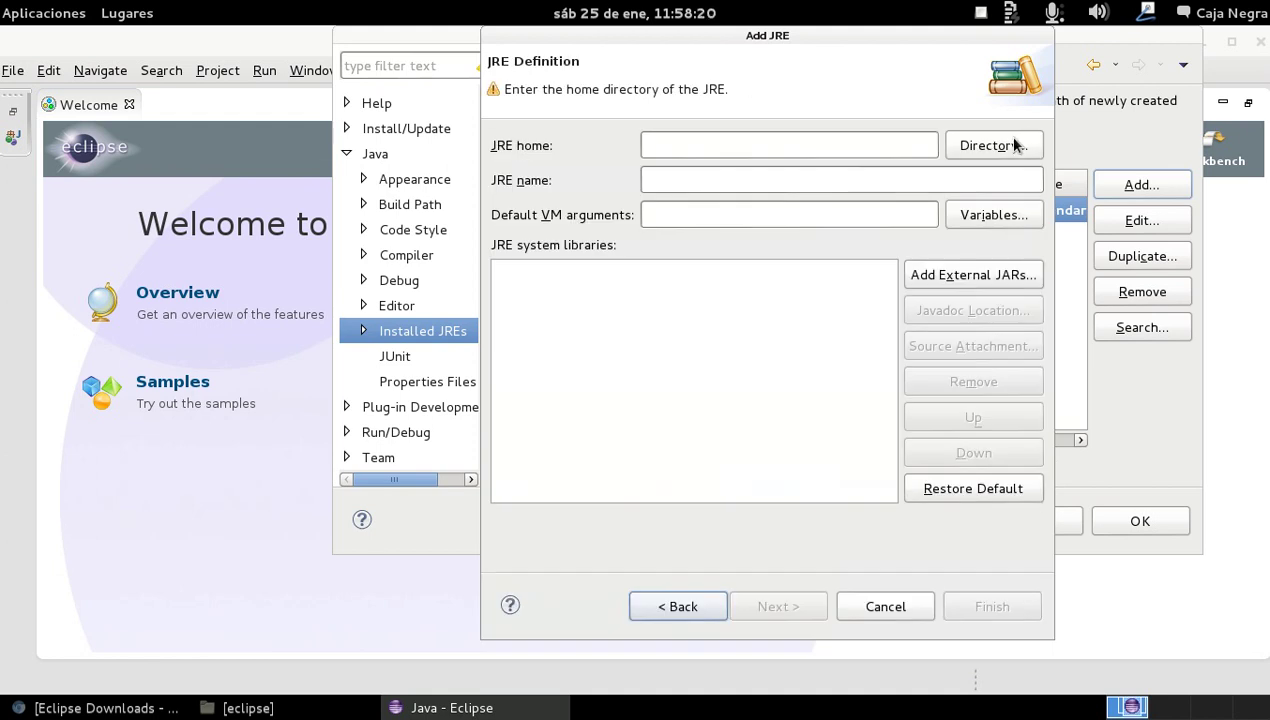
Set the new JRE's home directory to /opt/java/jre by browsing the file system.
click(966, 150)
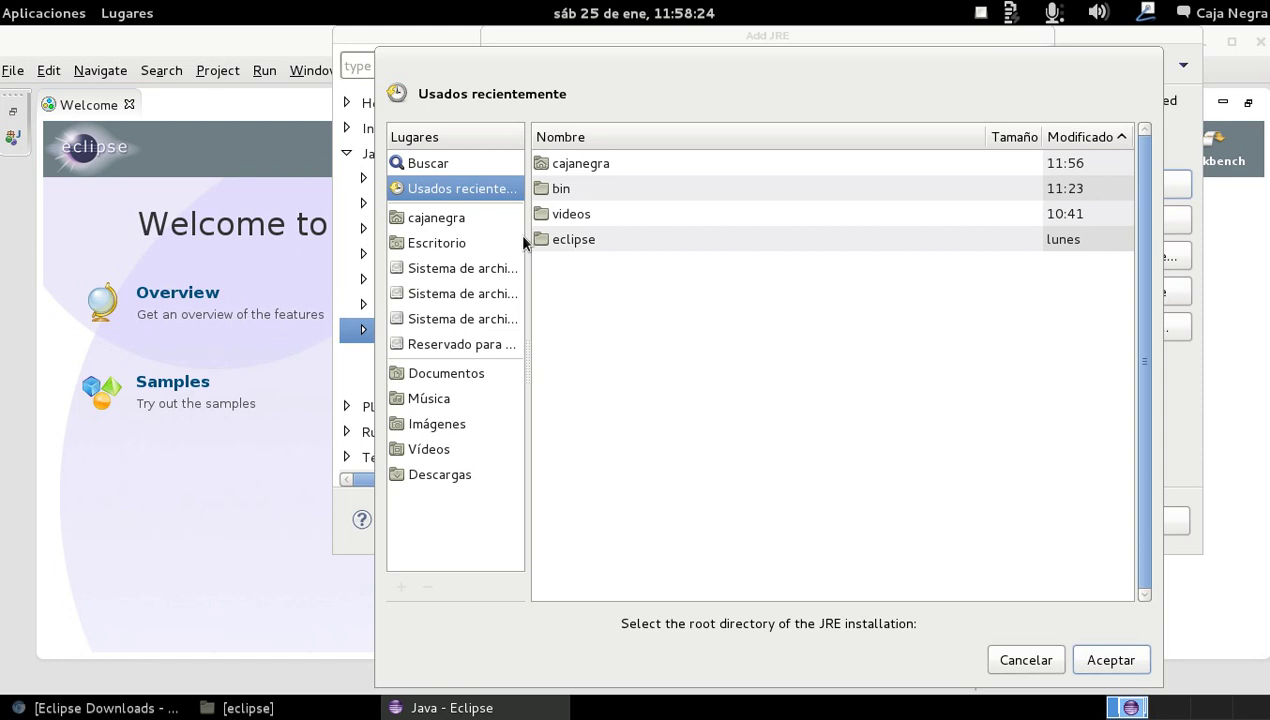
click(466, 270)
click(636, 292)
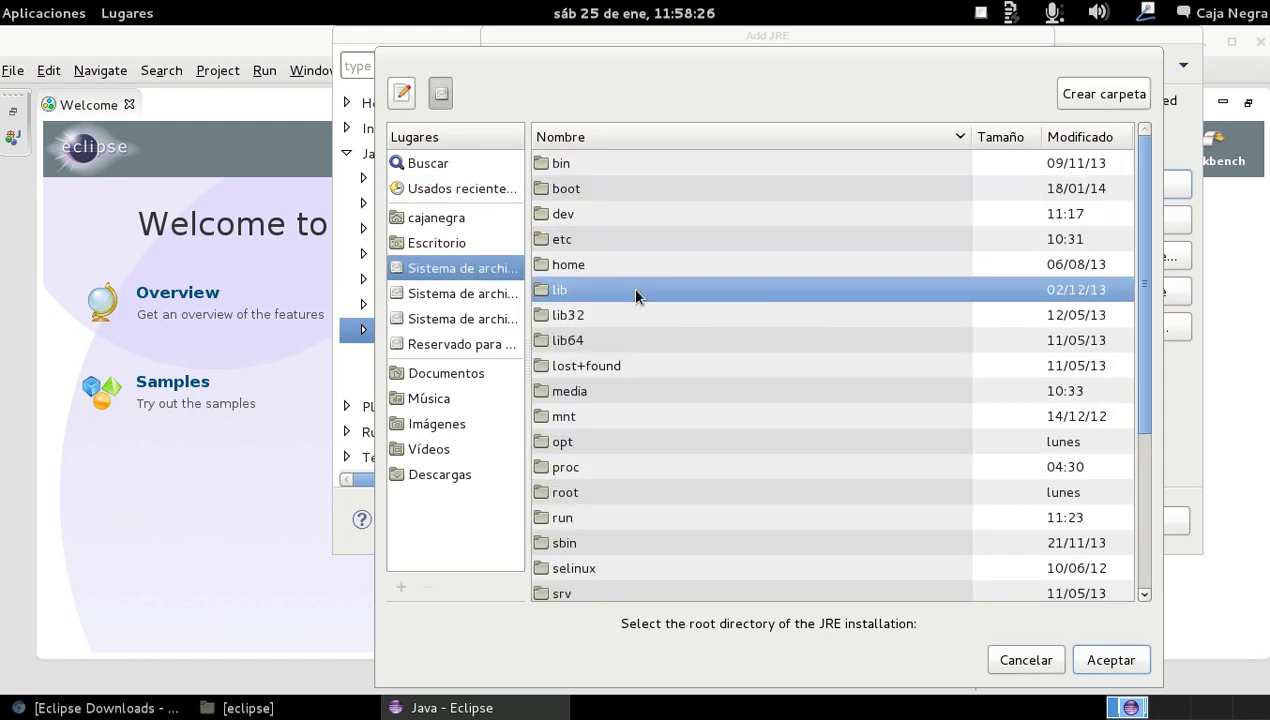
text(o)
double_click(614, 370)
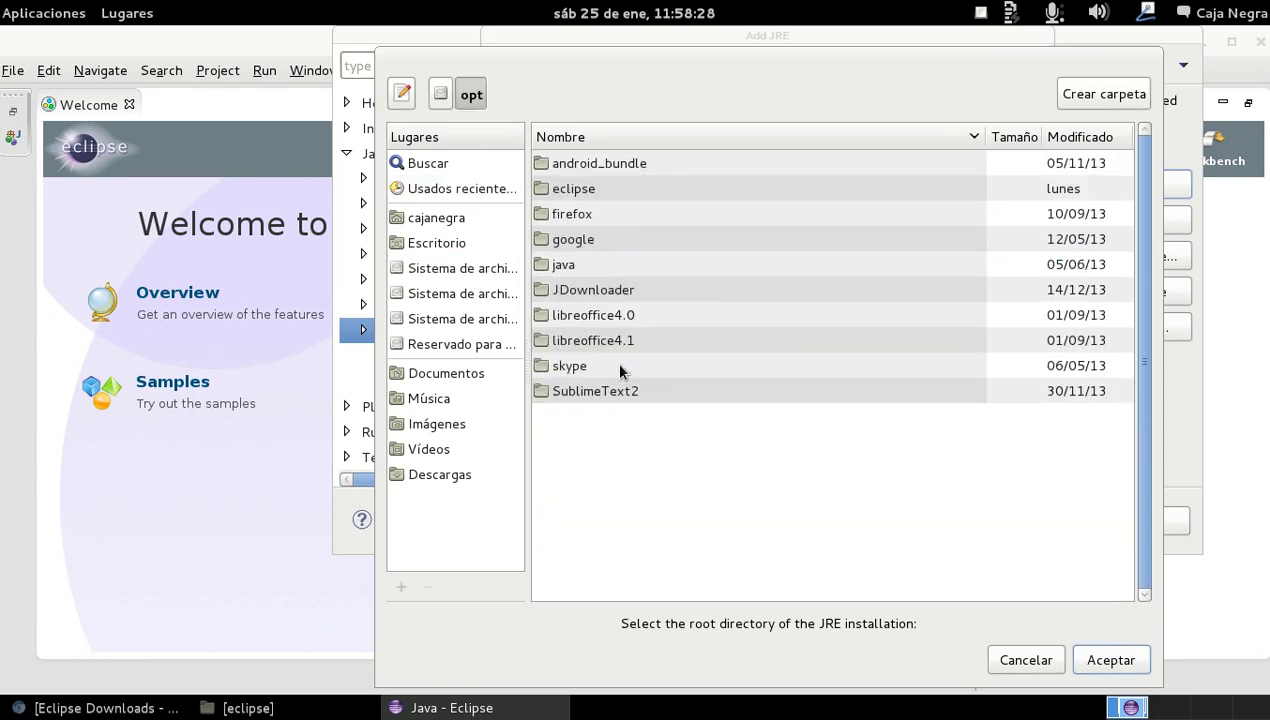
double_click(566, 264)
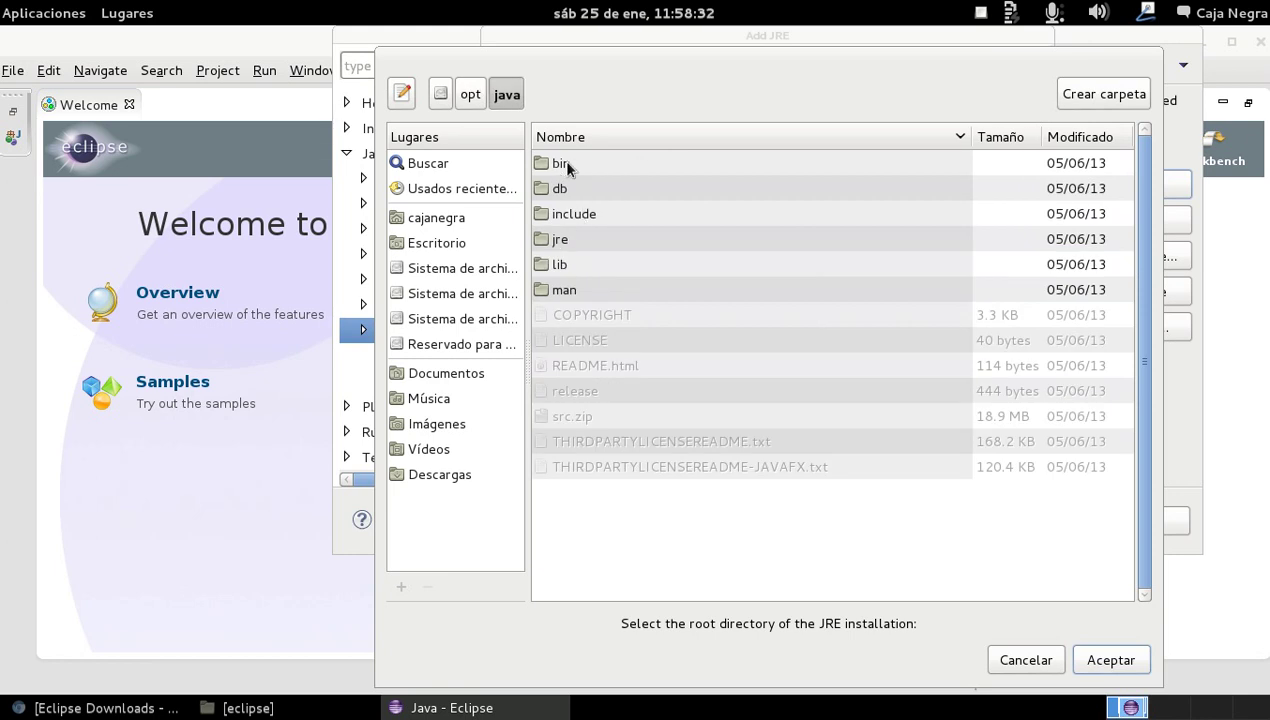
click(565, 241)
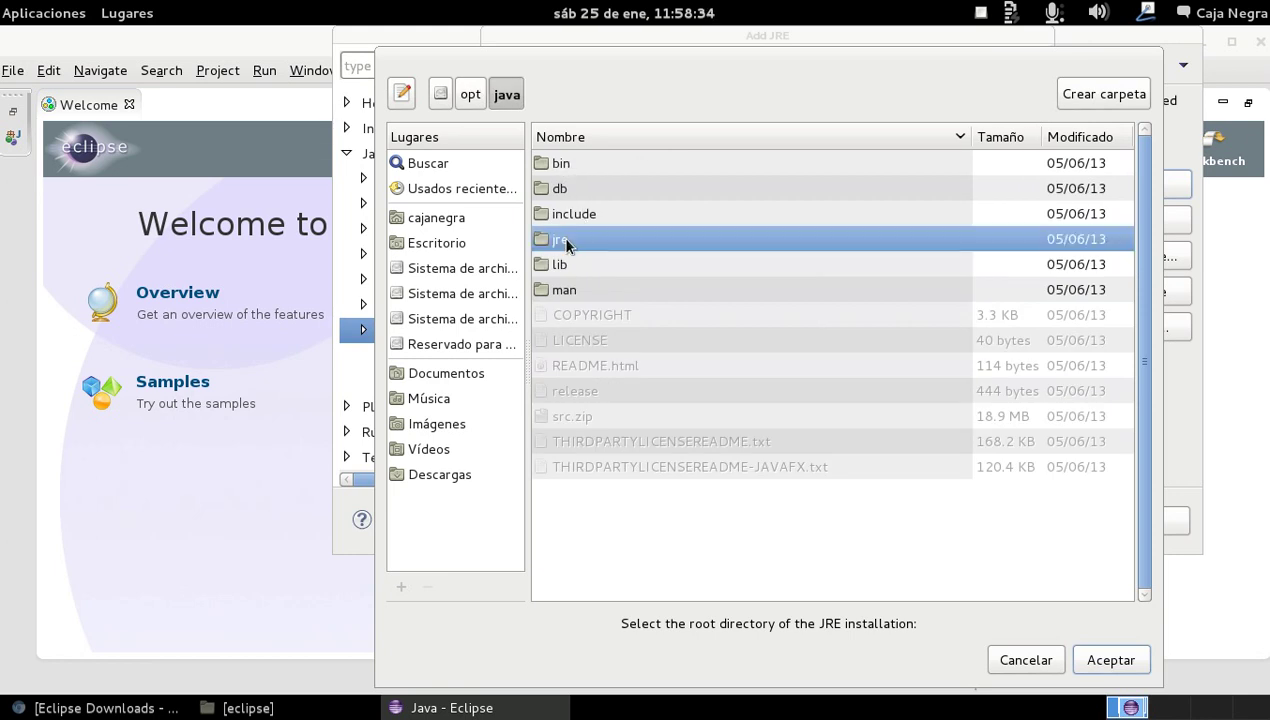
click(1118, 662)
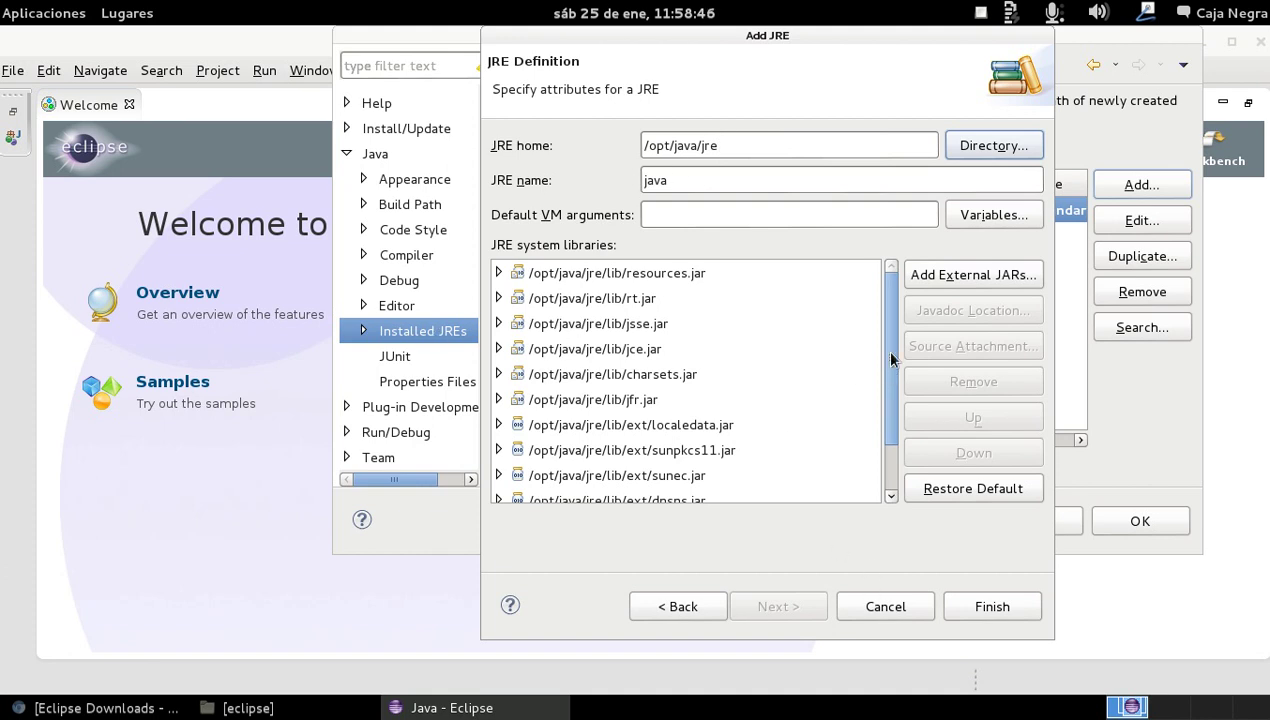
Finish the JRE definition and save the preferences with java at /opt/java/jre as the default JRE.
drag(895, 330, 896, 300)
click(995, 605)
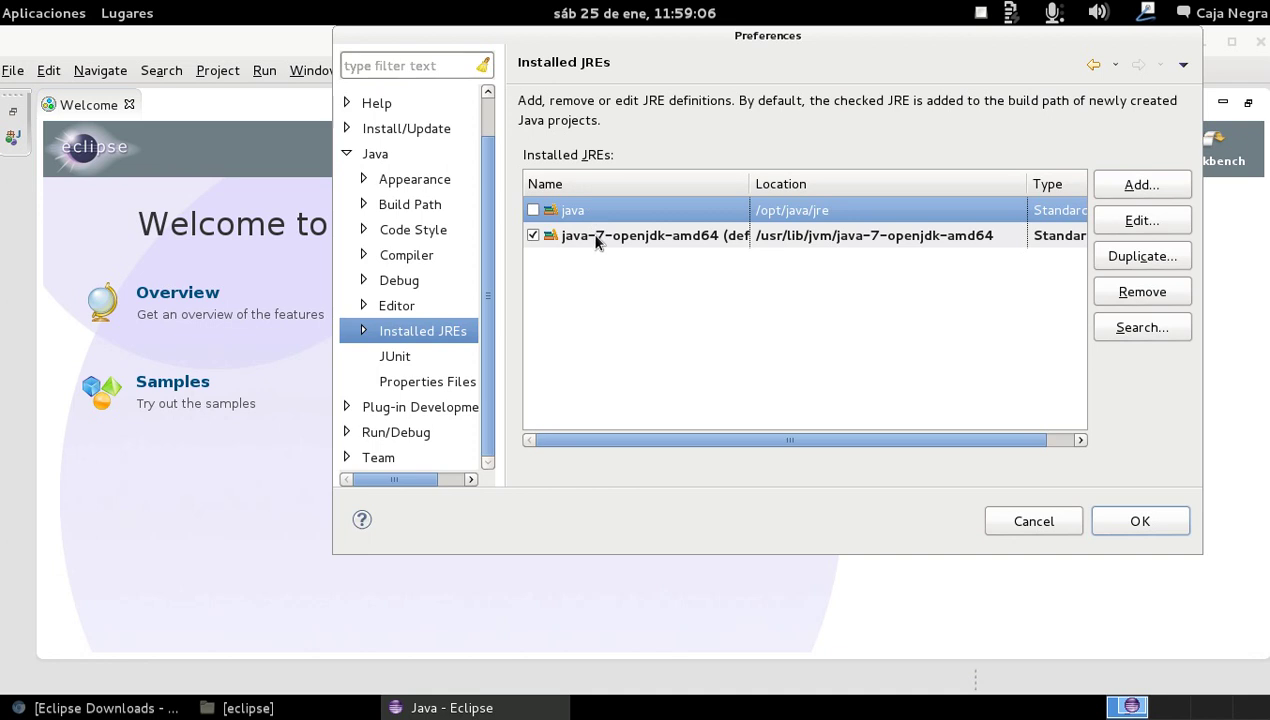
click(532, 211)
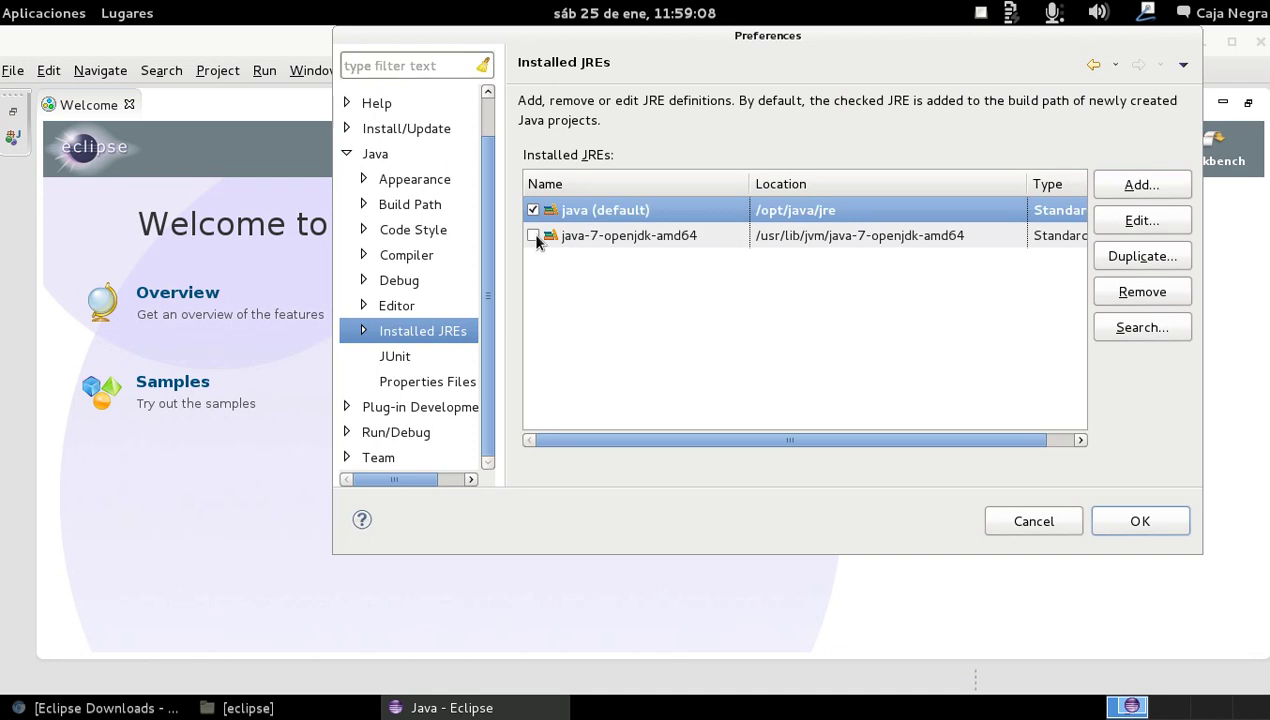
click(1140, 521)
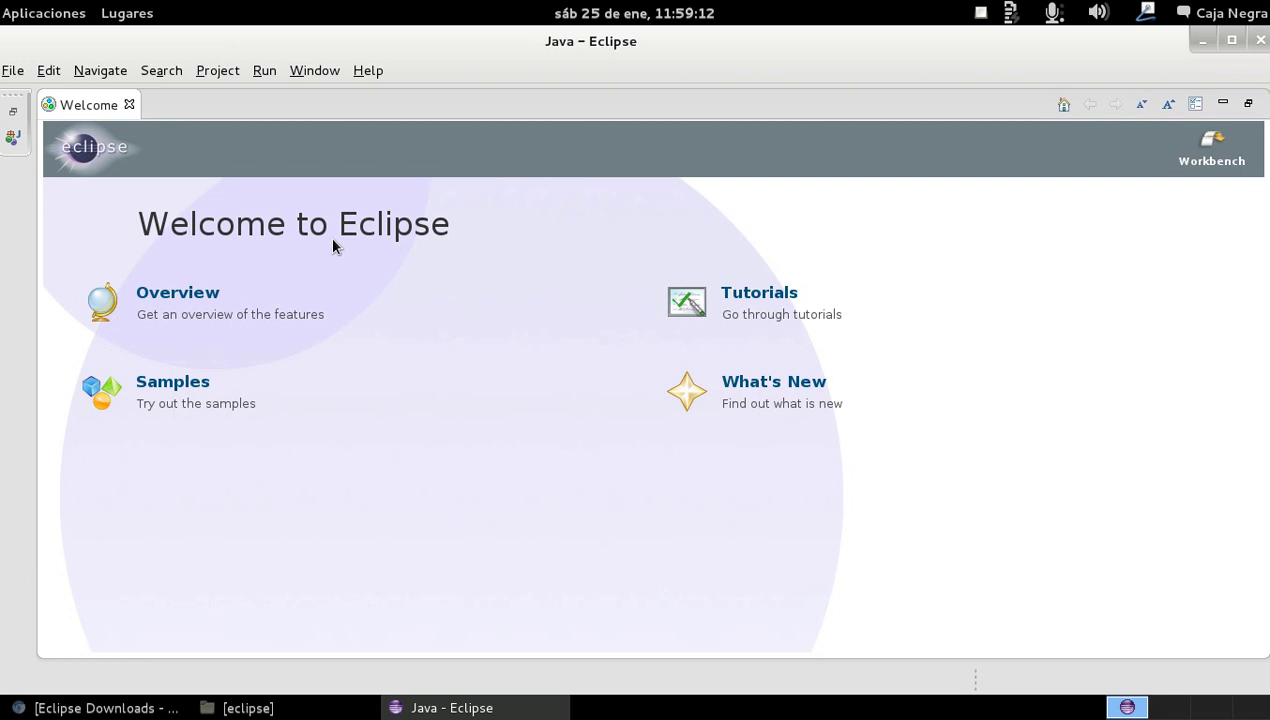
Review the version and build information of the installed Eclipse in the About Eclipse dialog.
click(367, 72)
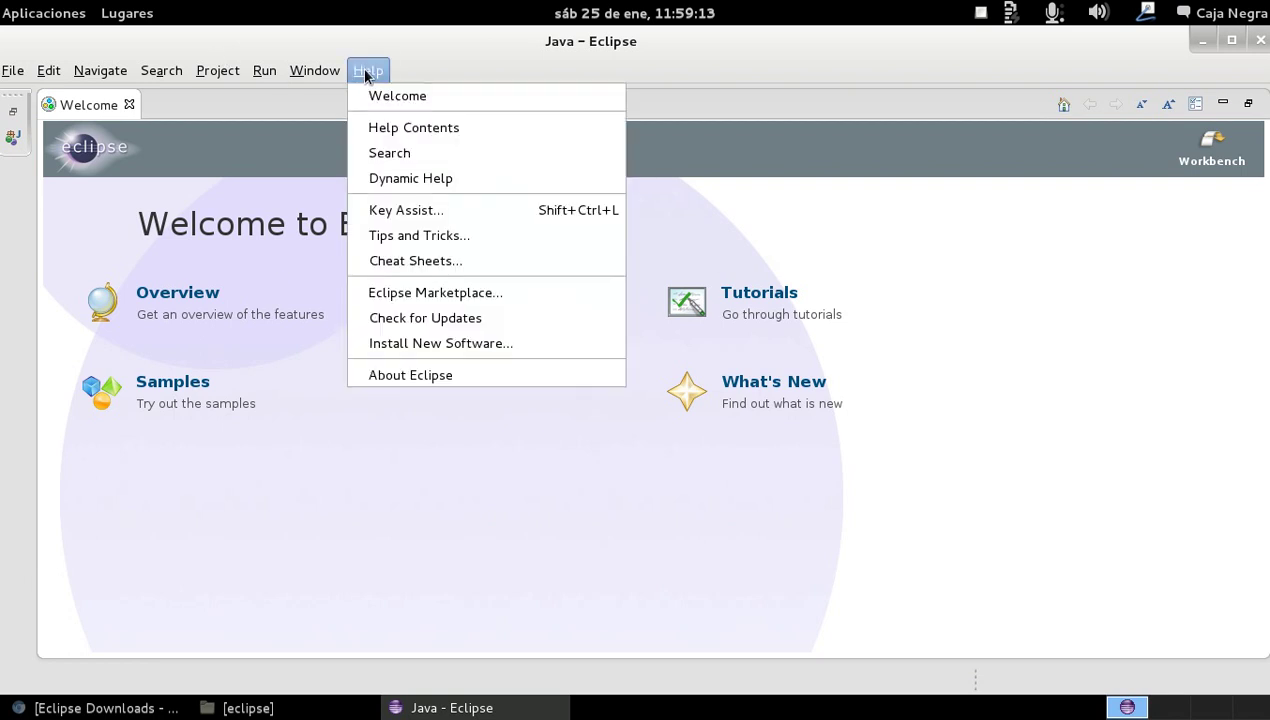
click(465, 374)
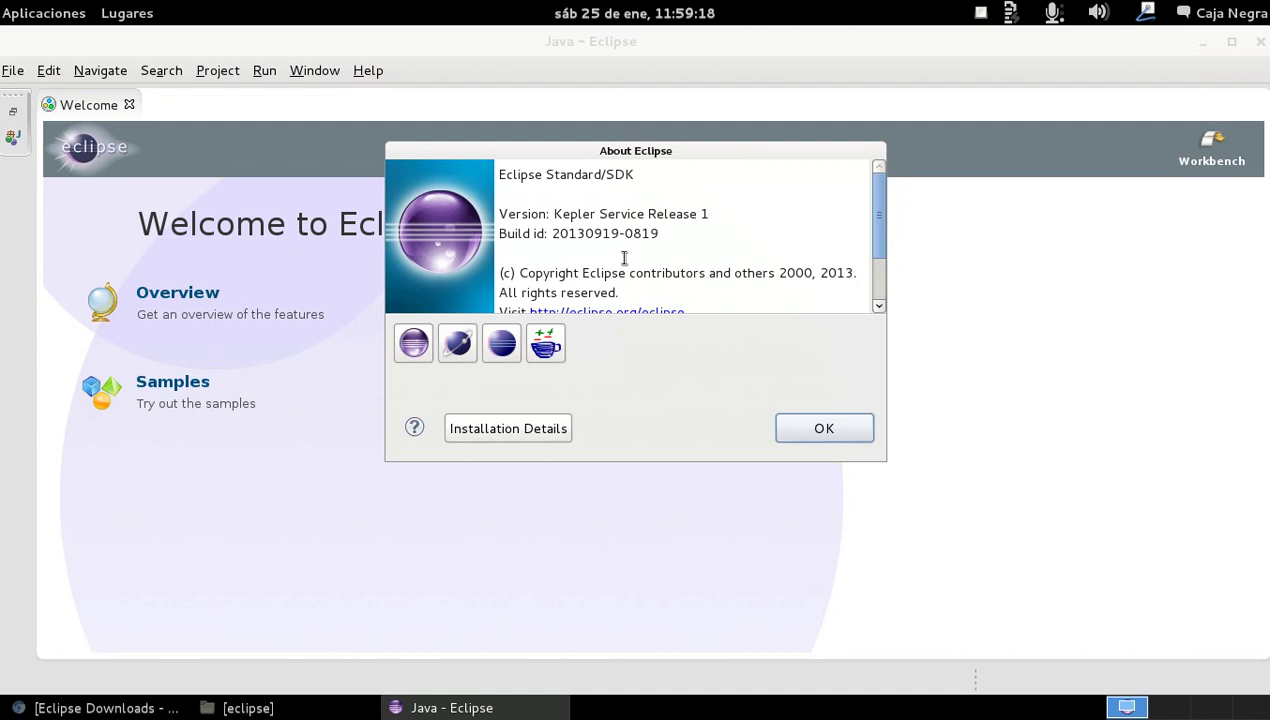
scroll(624, 258, down, 2)
scroll(629, 257, up, 2)
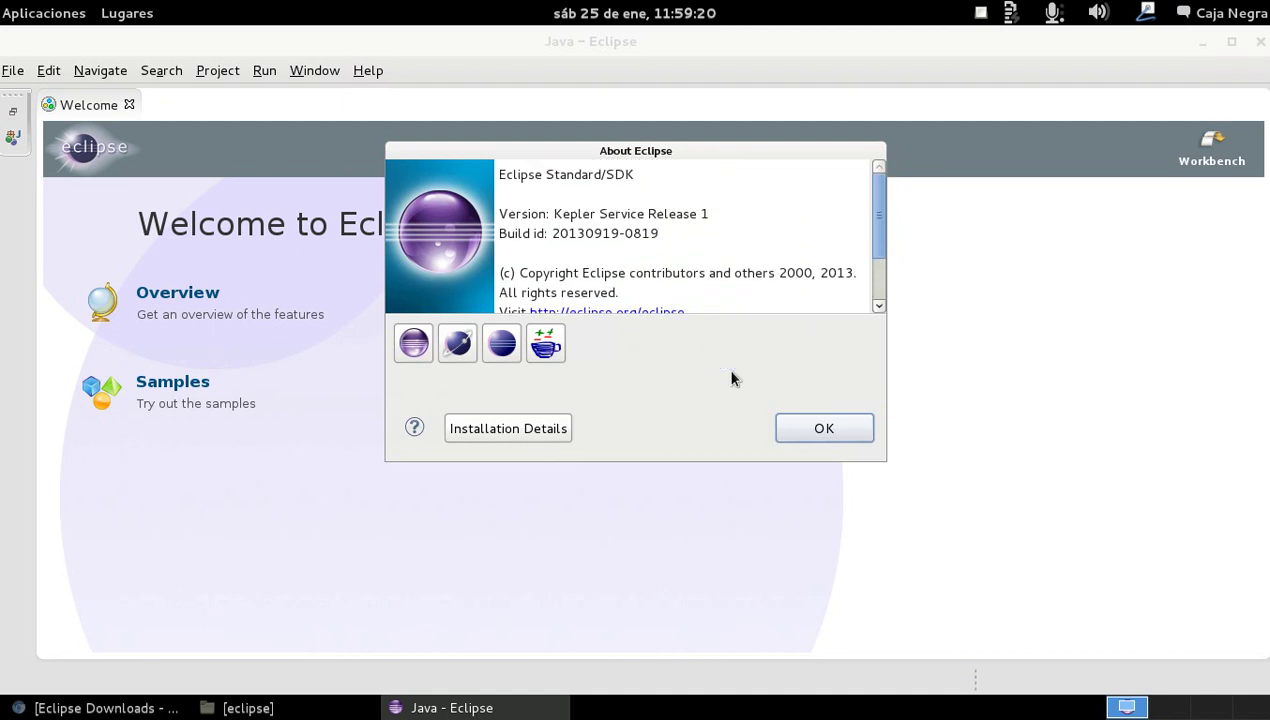